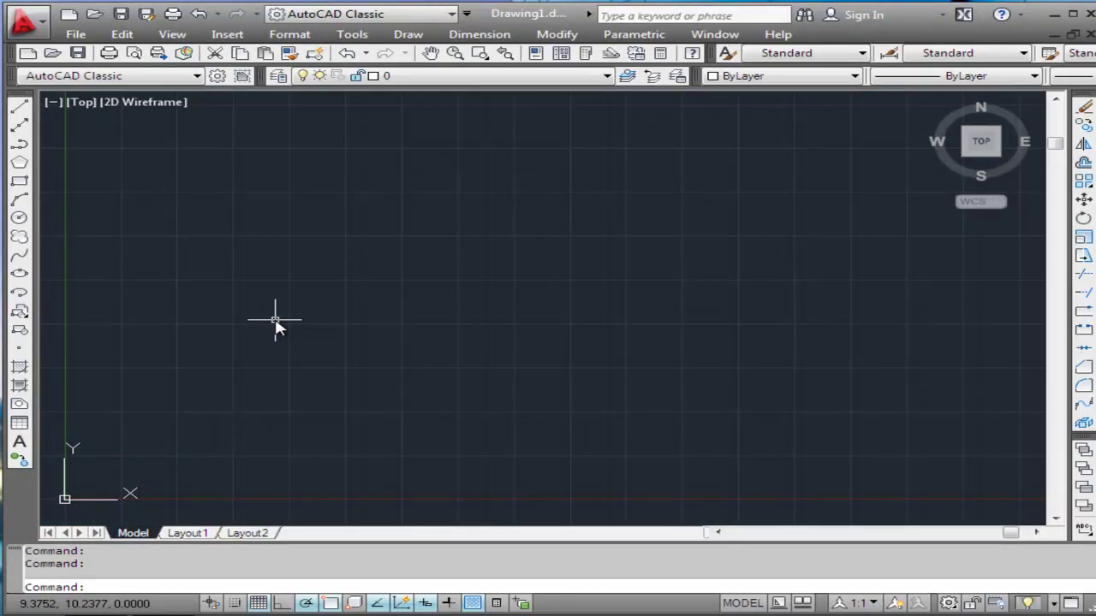
# Create a new drawing from the LATIHAN DWT 1 template in the MATERI CAD folder on drive D and make Layer1 current.
pyautogui.click(1075, 16)
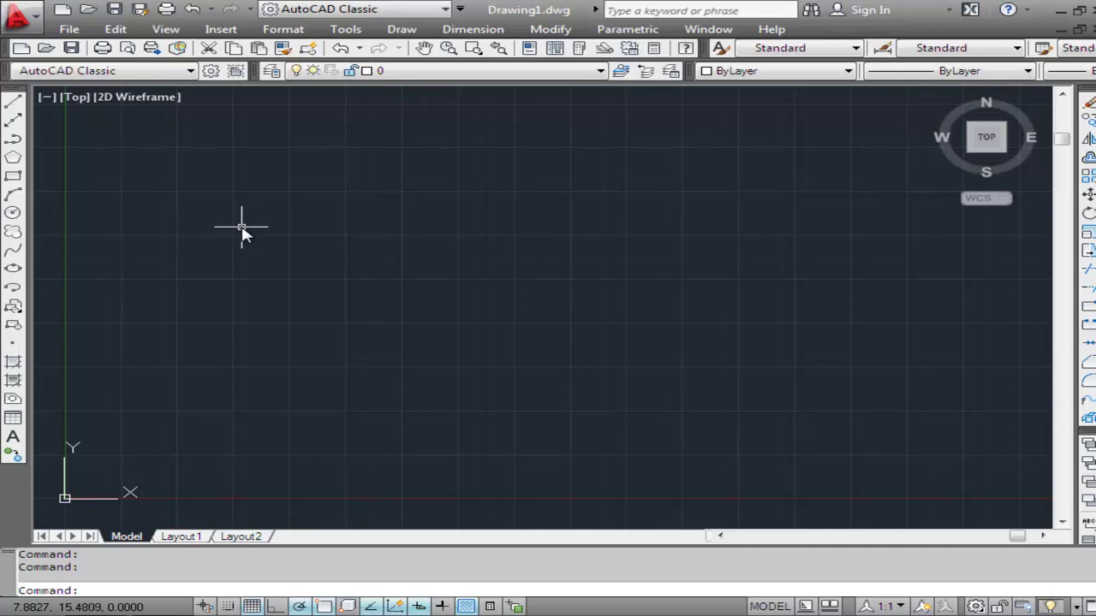
pyautogui.click(70, 30)
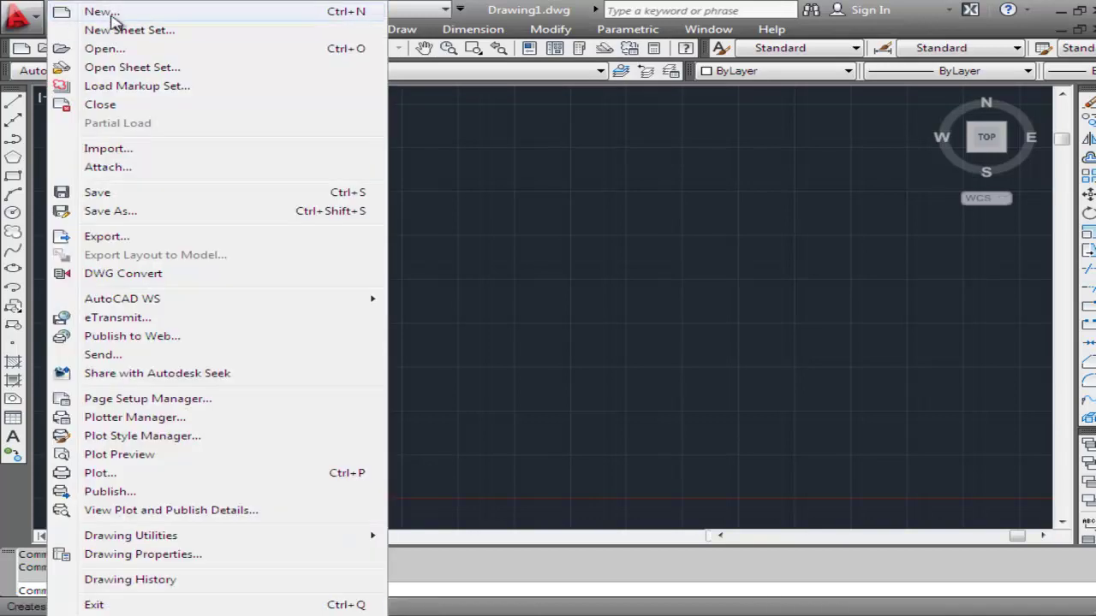
pyautogui.click(112, 14)
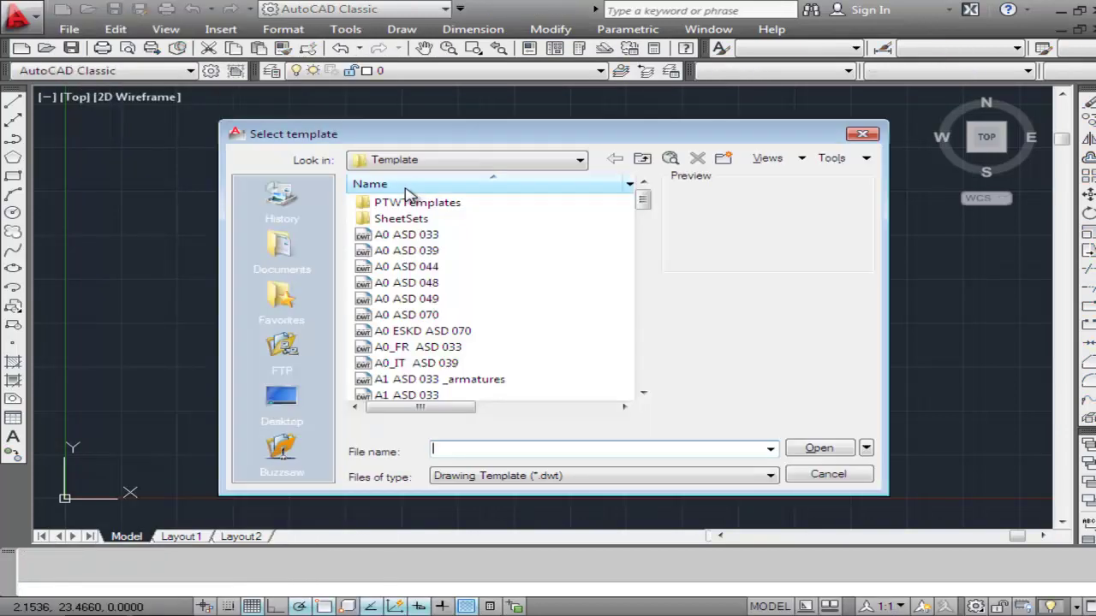
pyautogui.click(491, 162)
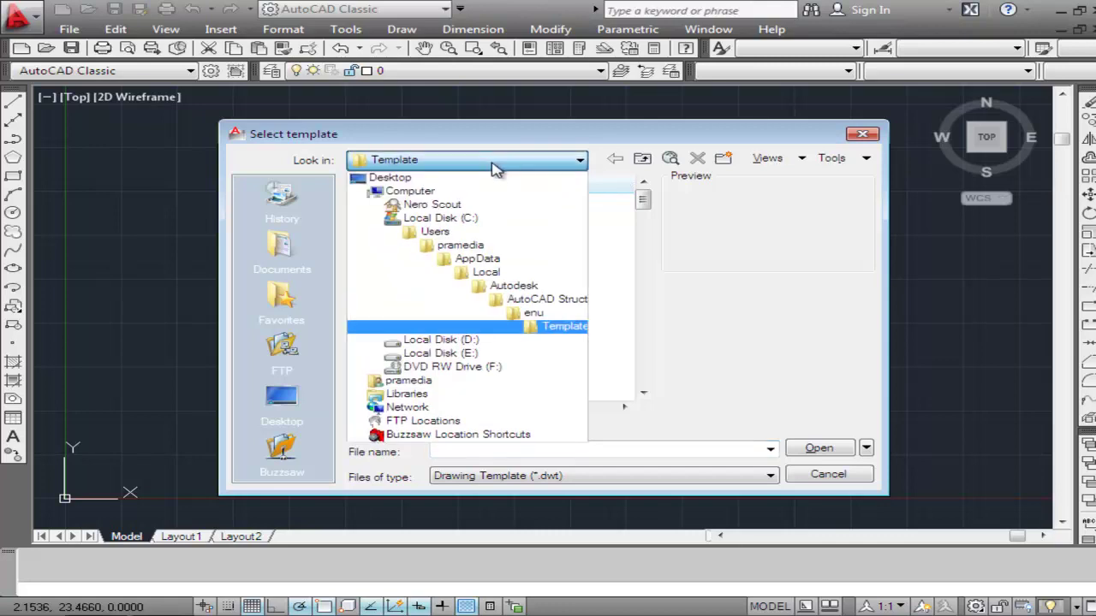
pyautogui.click(469, 339)
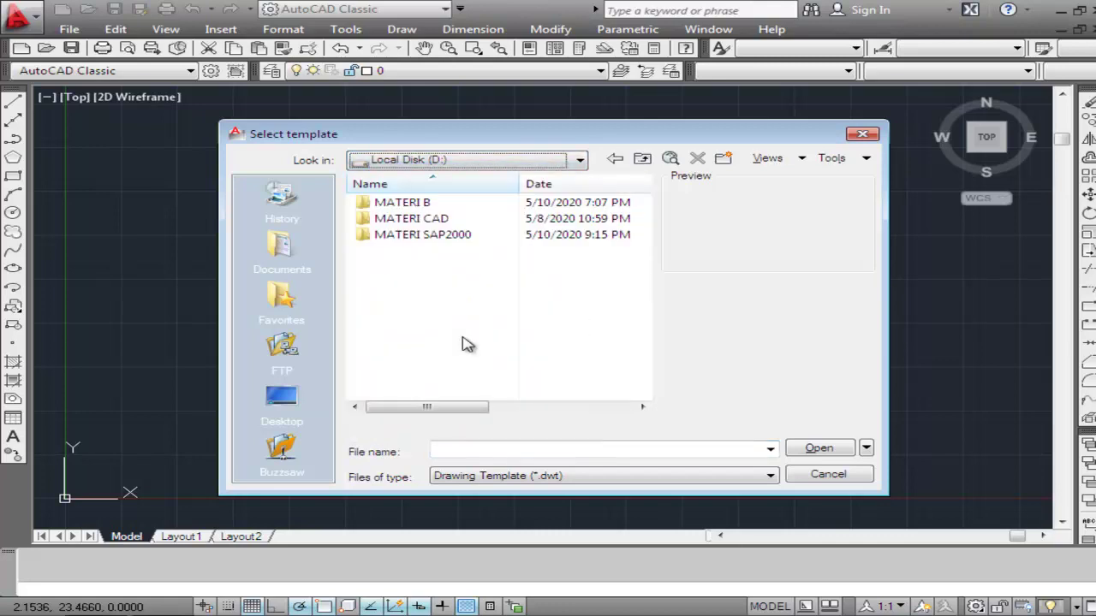
pyautogui.doubleClick(439, 219)
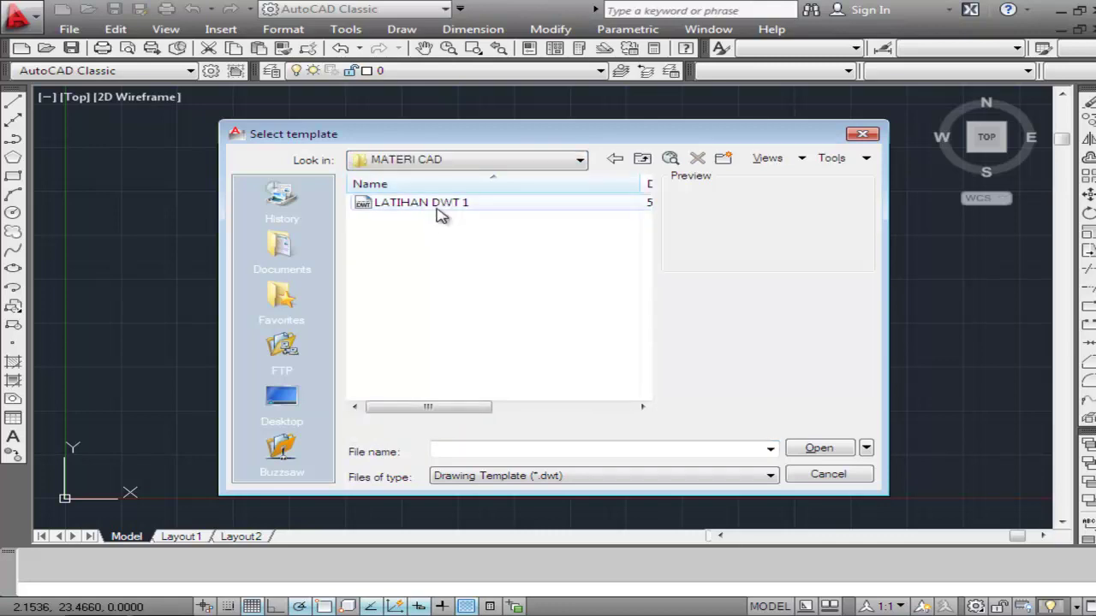
pyautogui.click(440, 210)
pyautogui.click(807, 447)
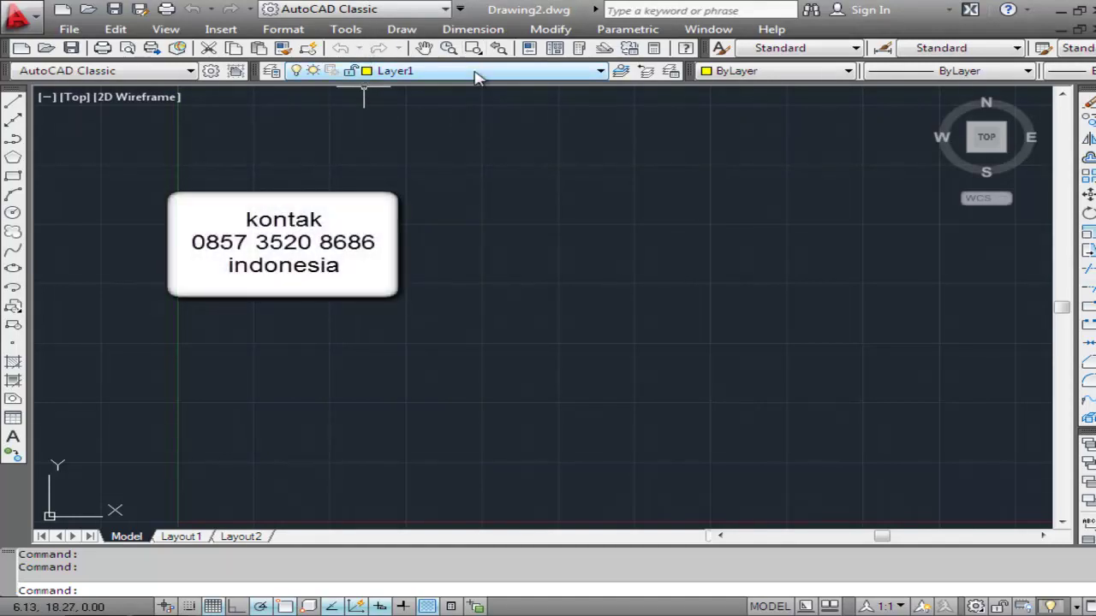
pyautogui.click(602, 73)
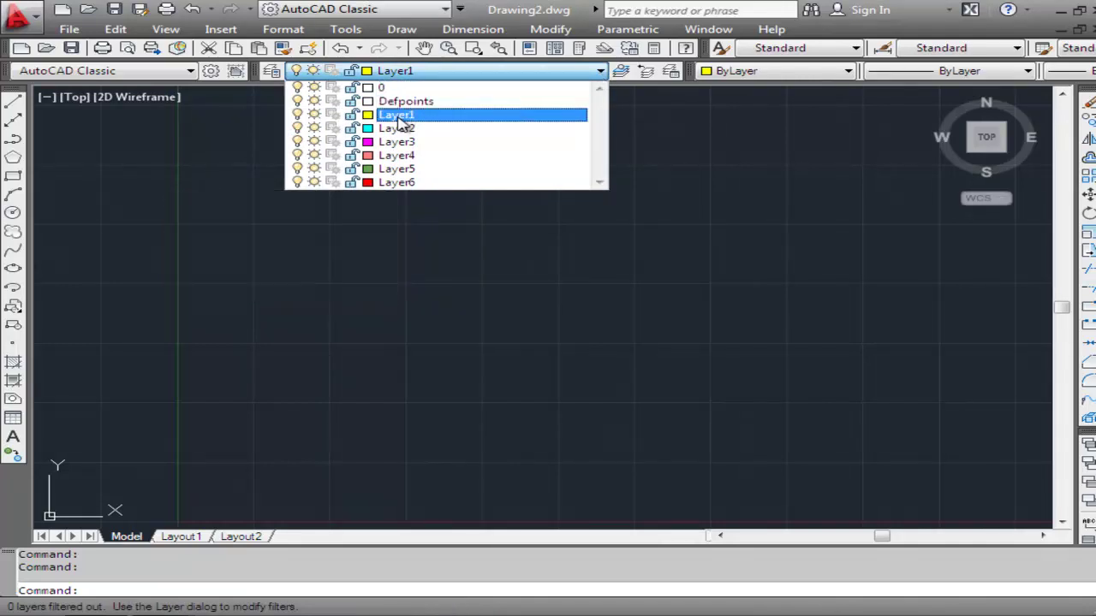
pyautogui.click(397, 116)
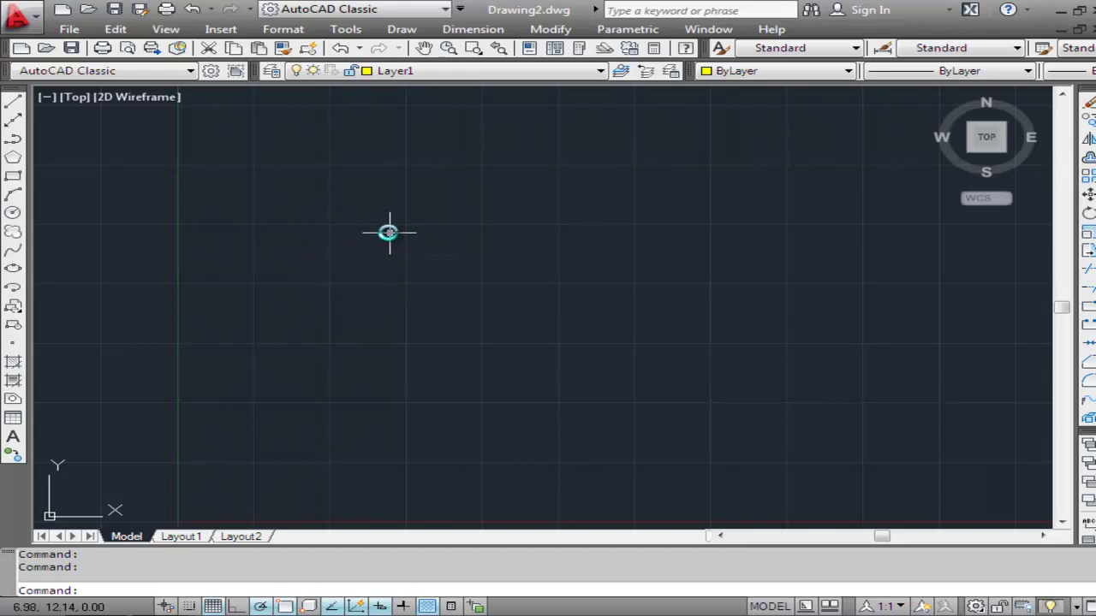
# Restrict the running object snap modes to Endpoint, Midpoint and Node in the drafting settings, with object snap switched on.
pyautogui.click(348, 30)
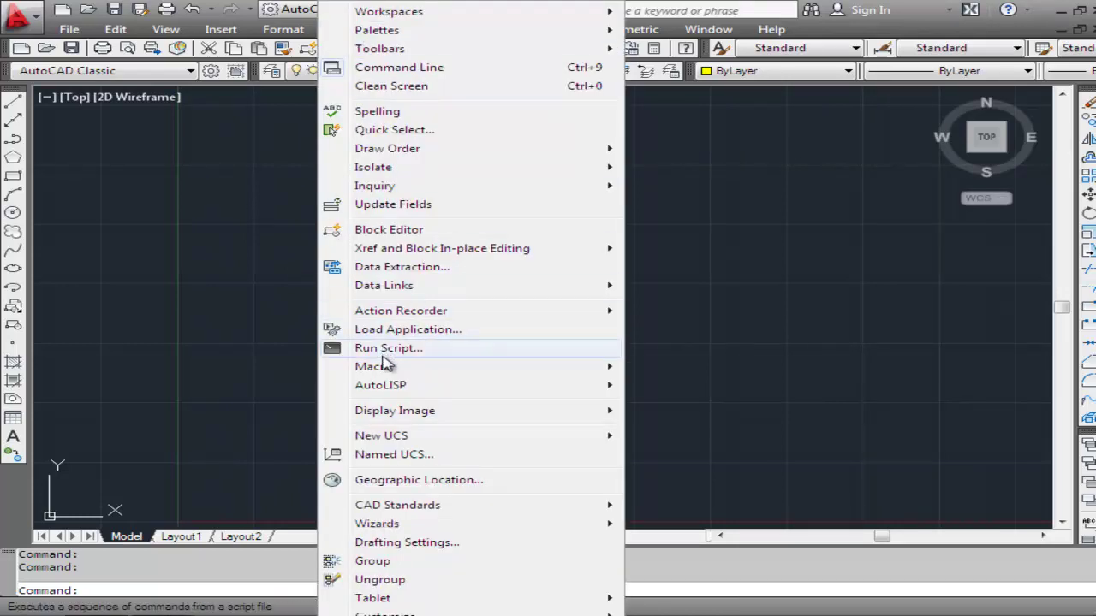
pyautogui.moveTo(383, 374)
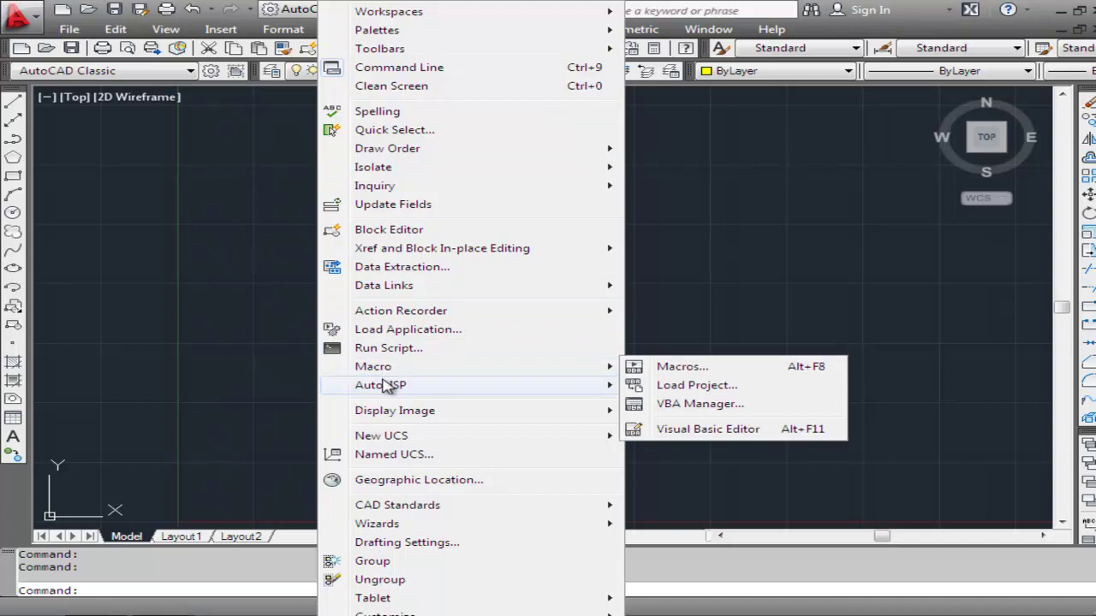
pyautogui.click(405, 543)
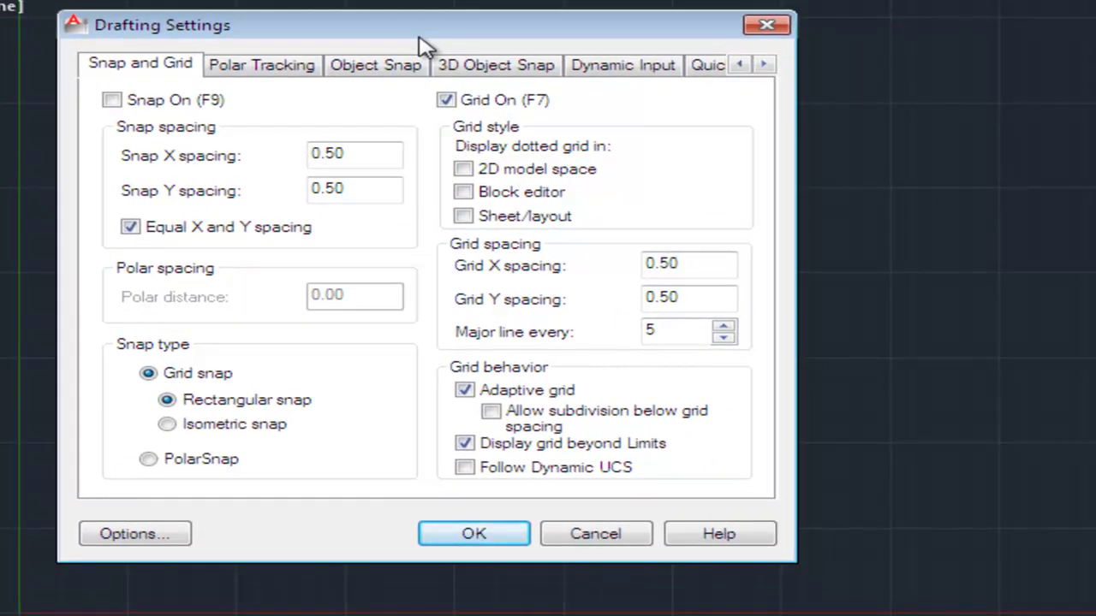
pyautogui.click(272, 73)
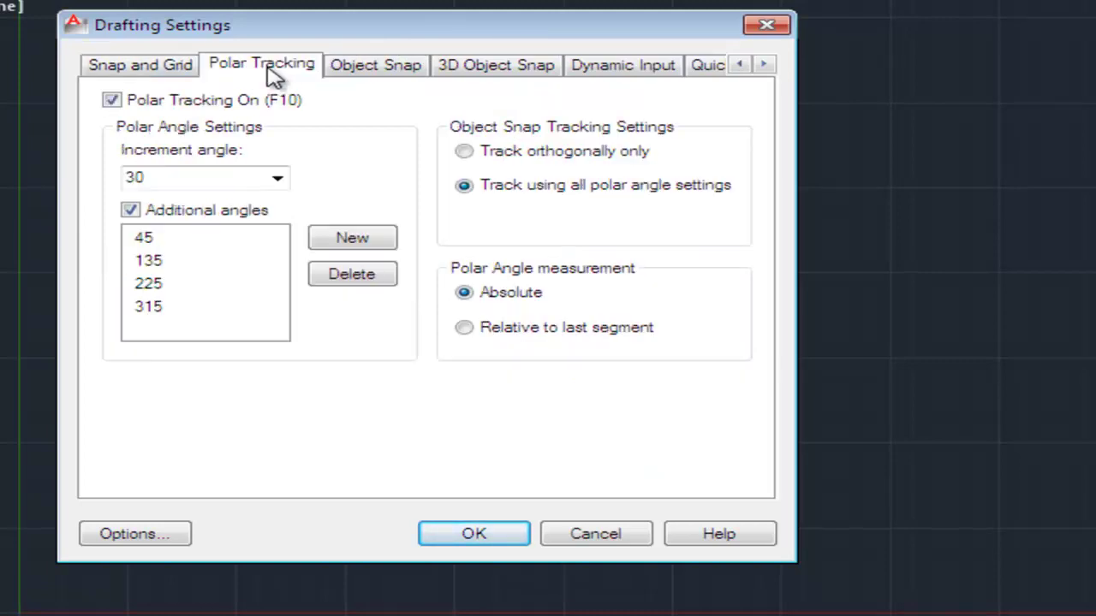
pyautogui.click(389, 75)
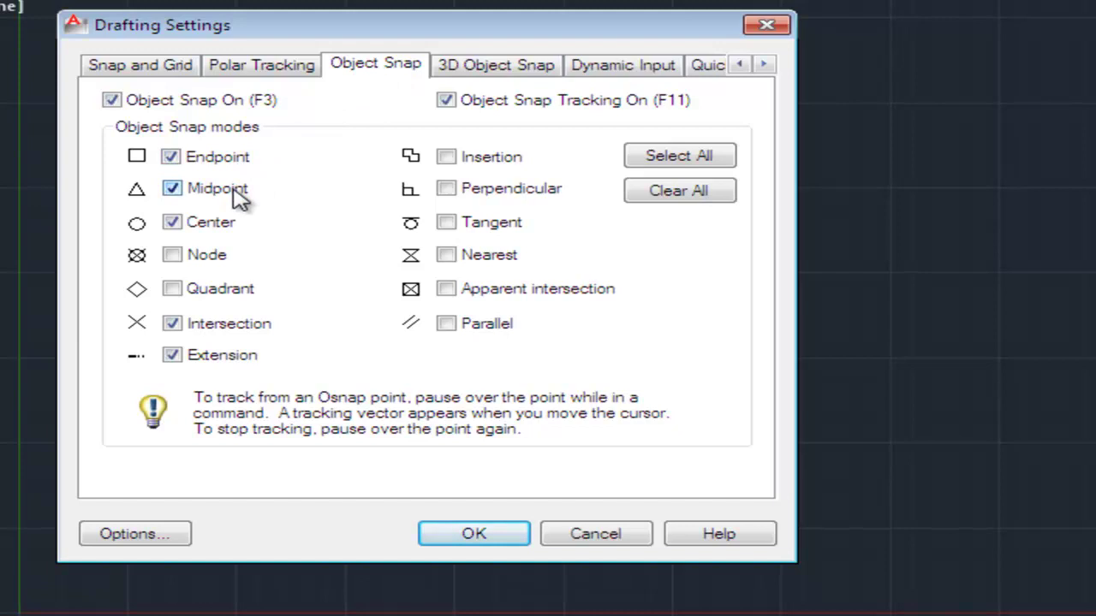
pyautogui.click(711, 159)
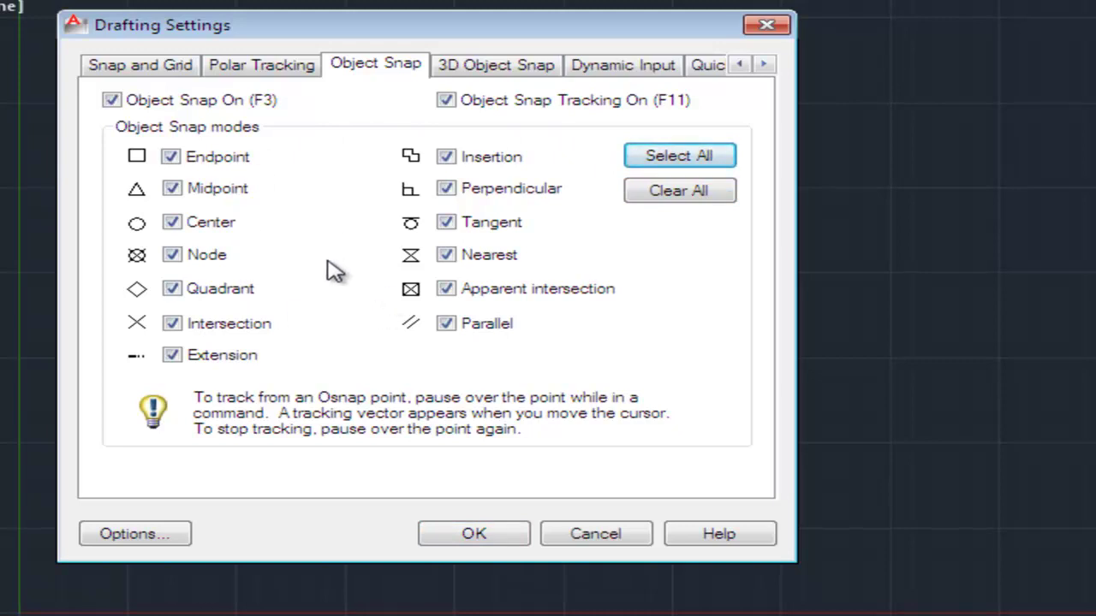
pyautogui.click(682, 197)
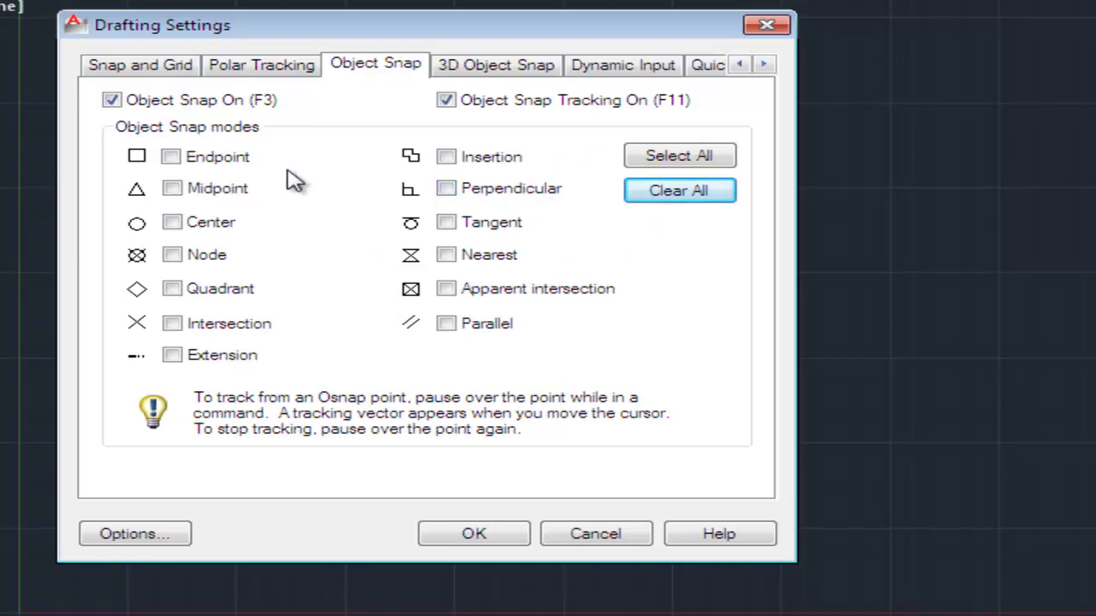
pyautogui.click(238, 173)
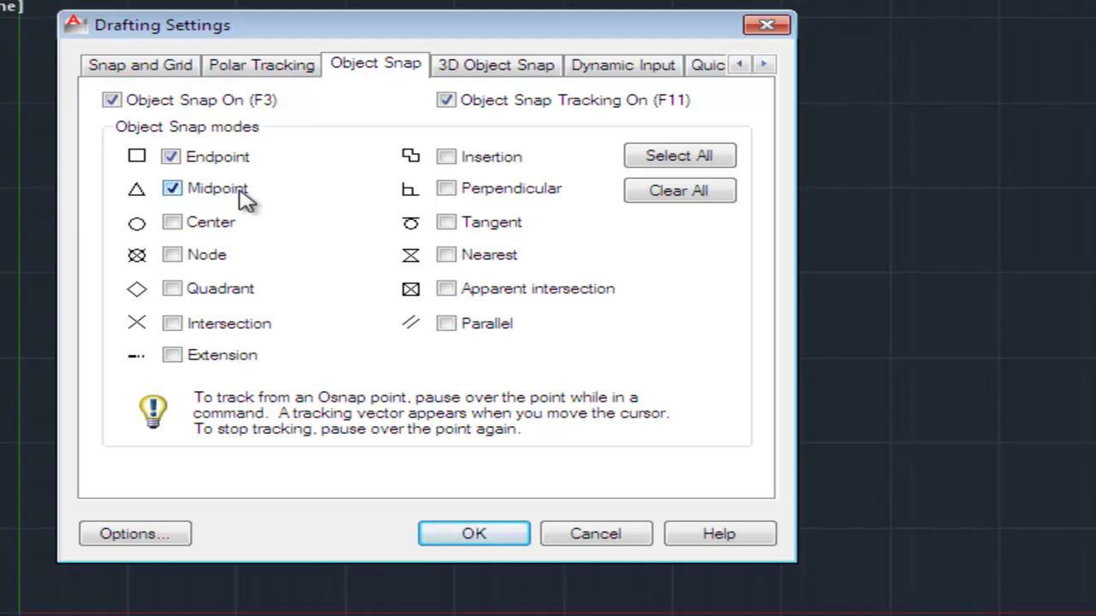
pyautogui.click(173, 255)
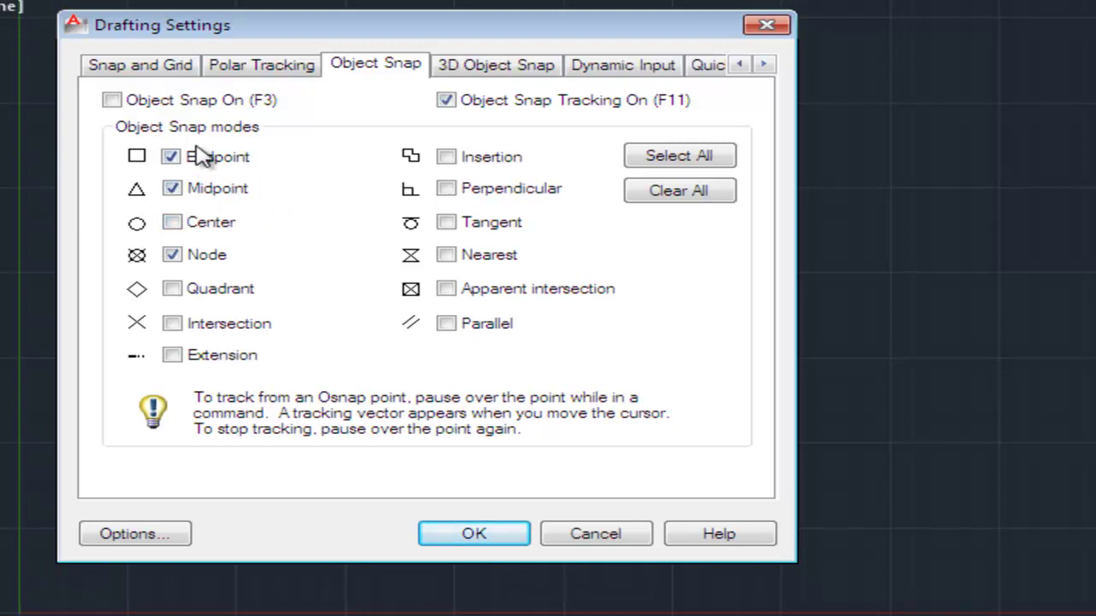
pyautogui.click(112, 101)
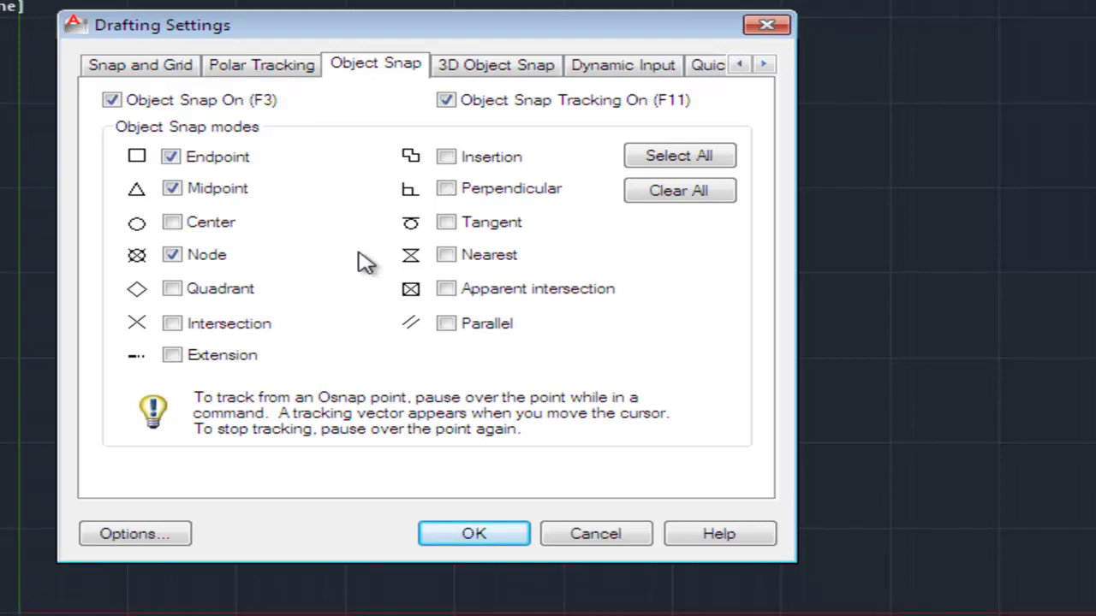
pyautogui.click(486, 532)
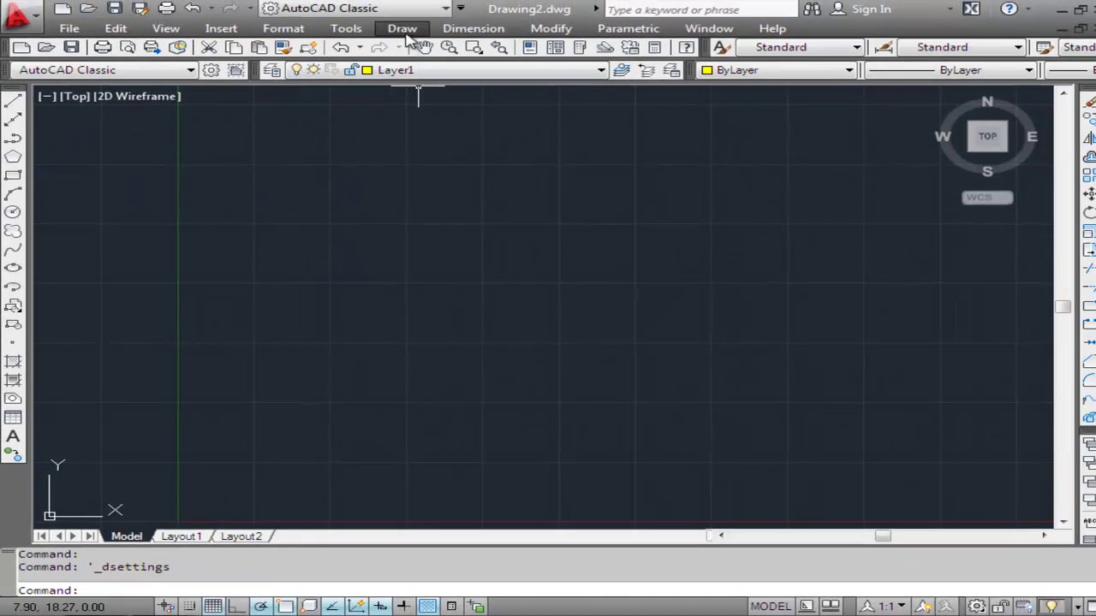
# Draw a horizontal line 10 units to the right with ortho on, continued by a 5-unit vertical line upward.
pyautogui.click(402, 28)
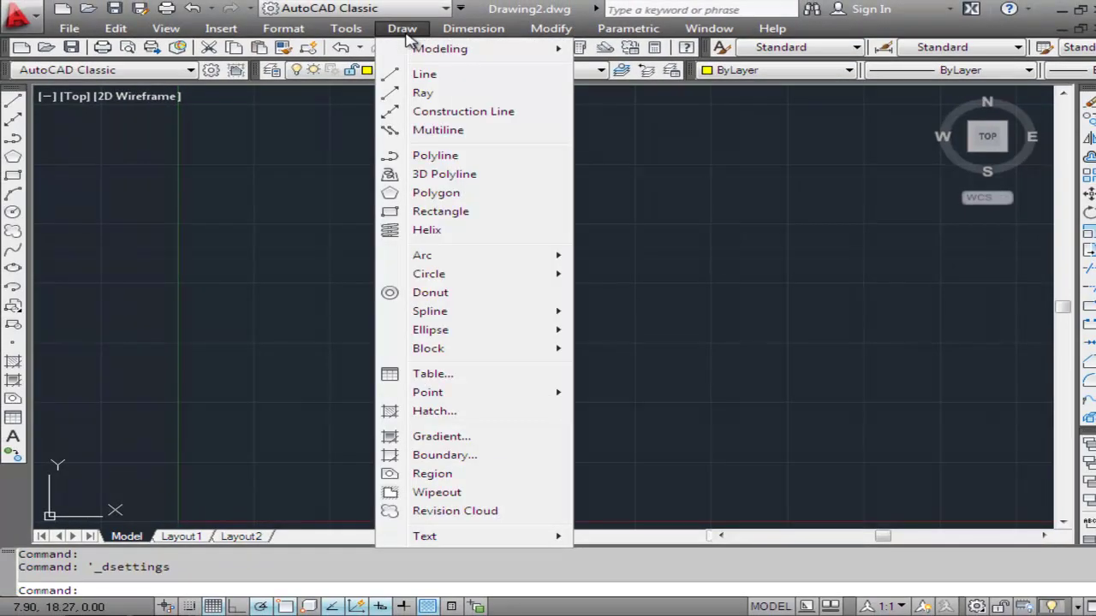
pyautogui.click(421, 75)
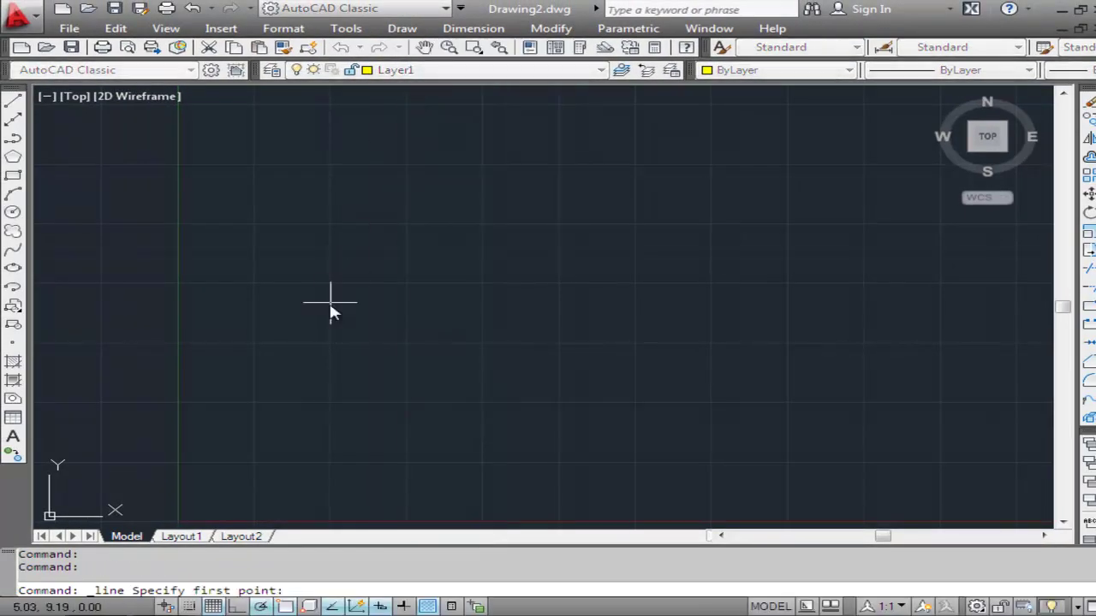
pyautogui.click(211, 418)
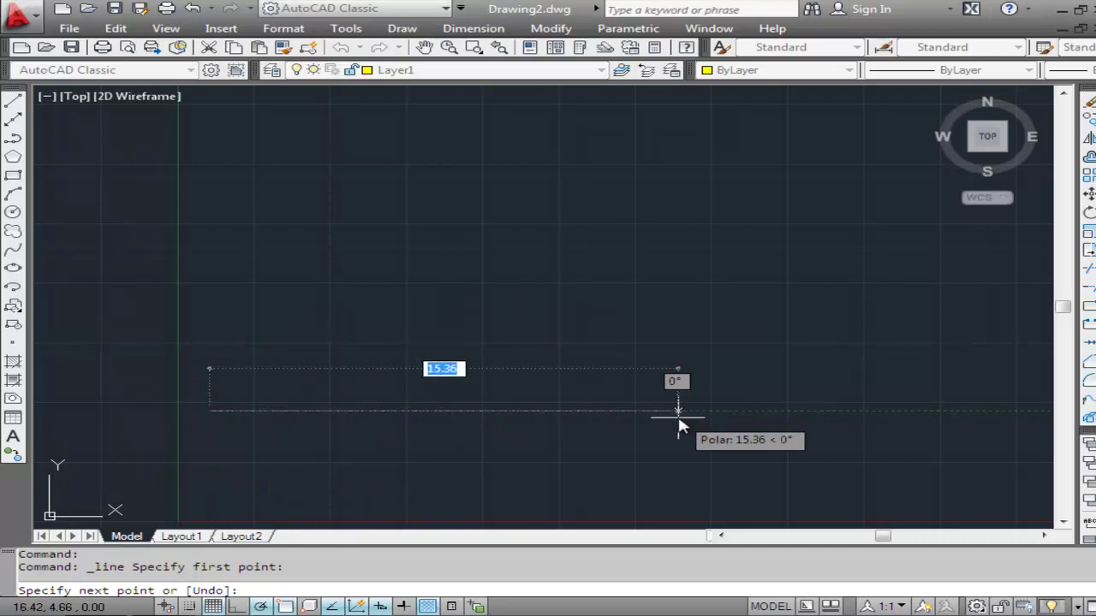
pyautogui.press('F8')
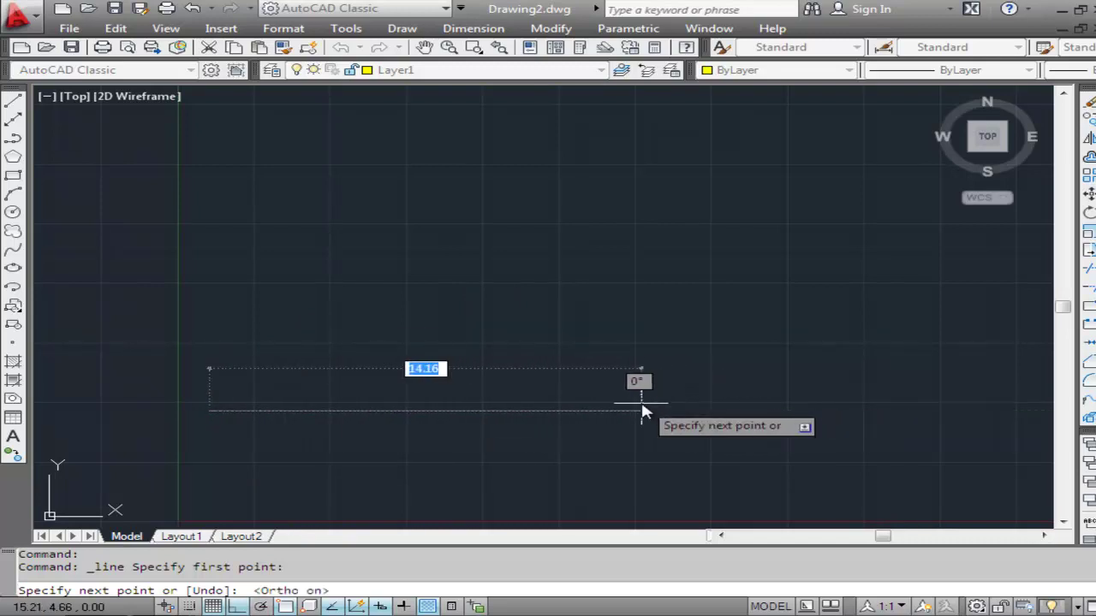
pyautogui.write('10')
pyautogui.press('Return')
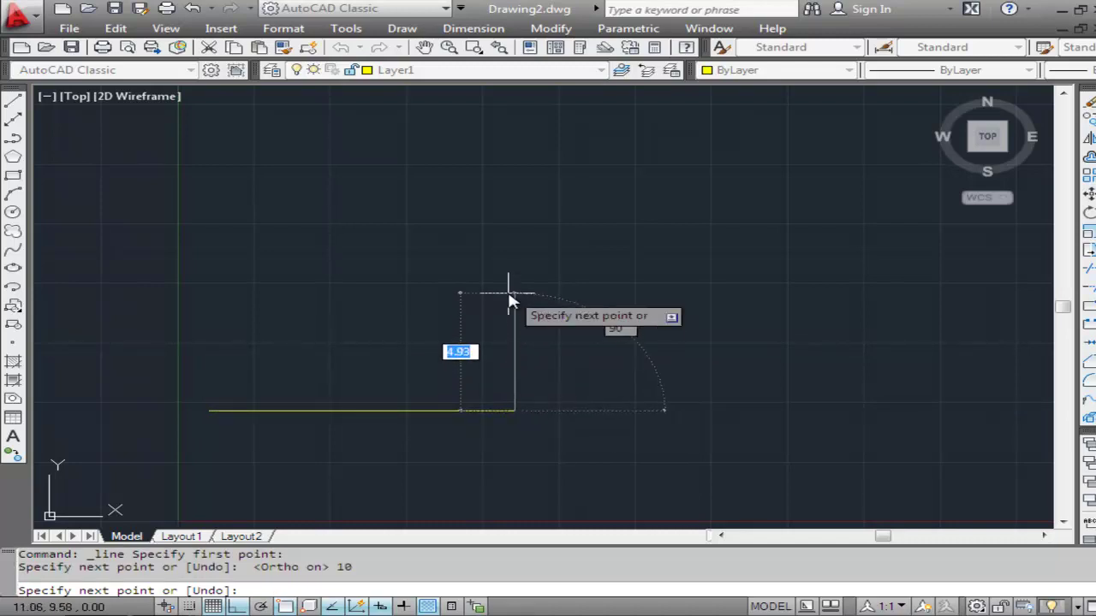
pyautogui.write('5')
pyautogui.press('Return')
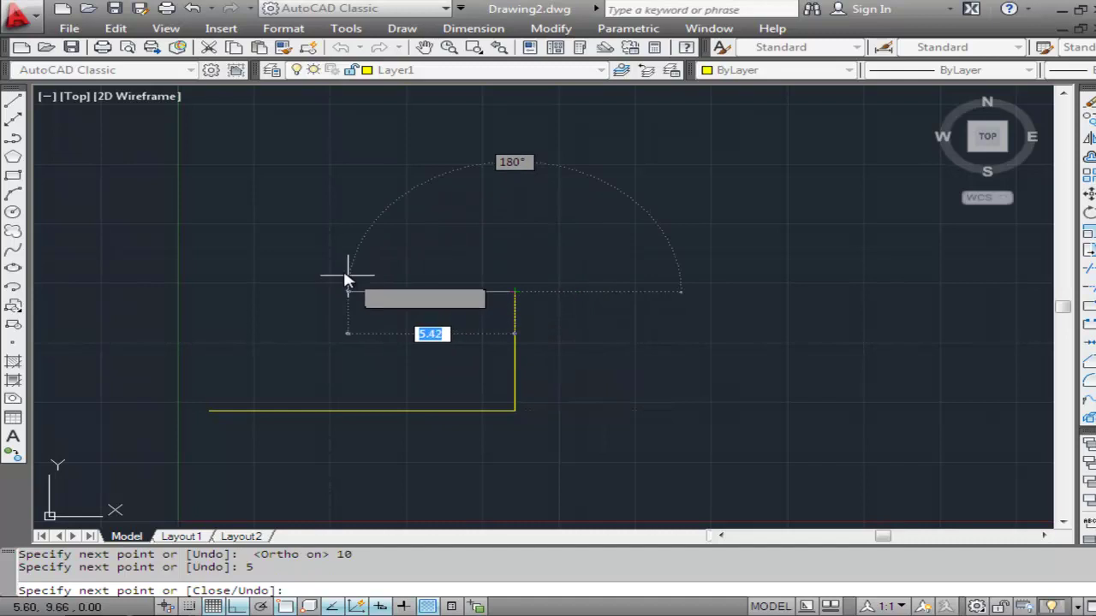
# Turn ortho off and close the triangle with a sloping line back to the start of the horizontal line.
pyautogui.press('F8')
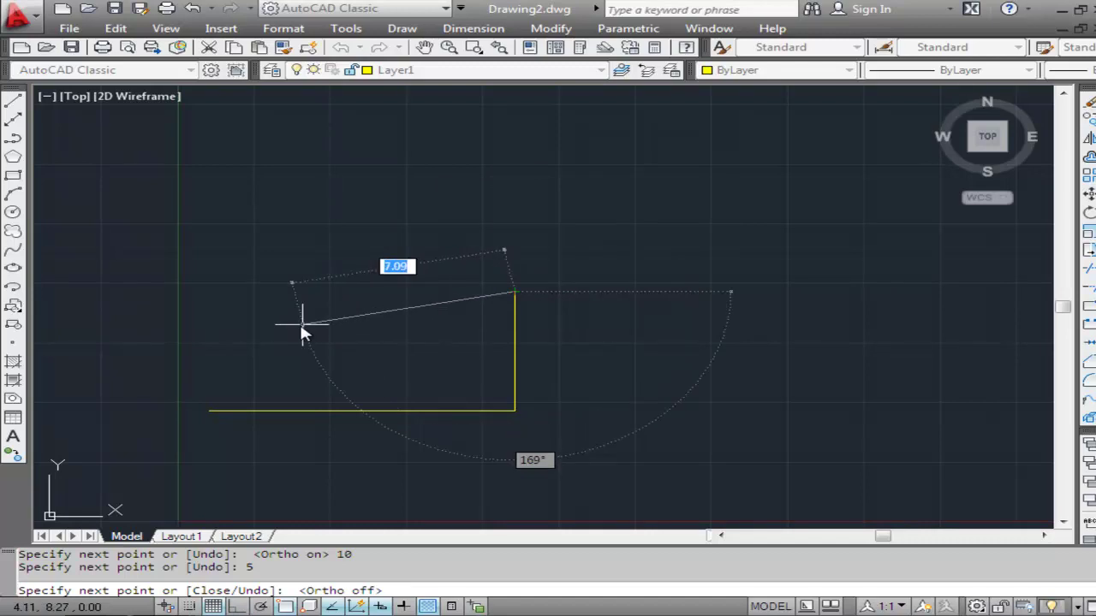
pyautogui.click(210, 411)
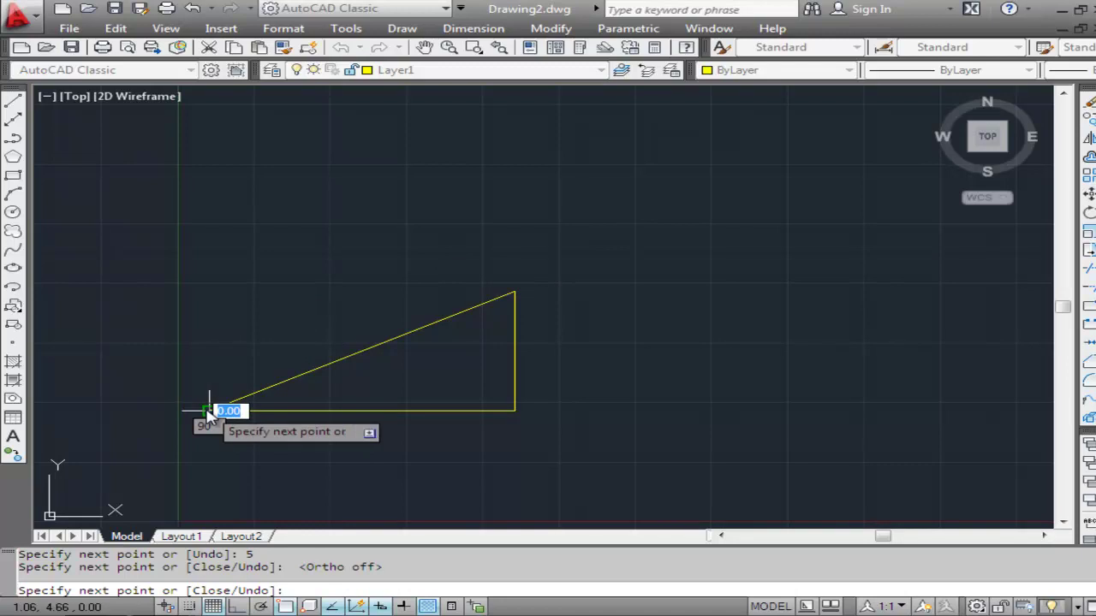
pyautogui.press('Return')
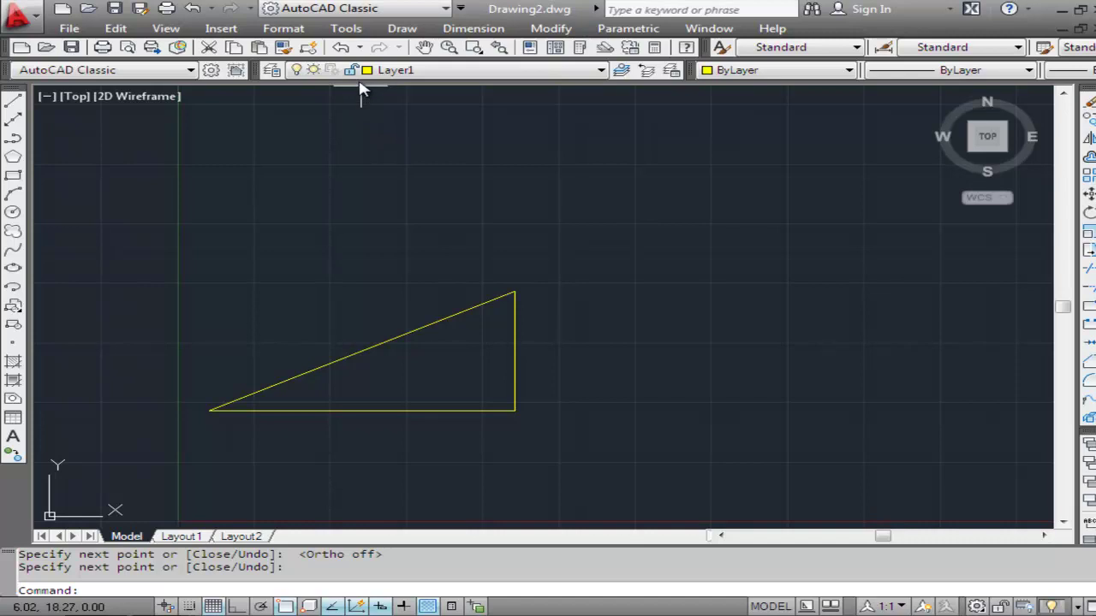
# Review the active object snap modes in the drafting settings.
pyautogui.click(347, 28)
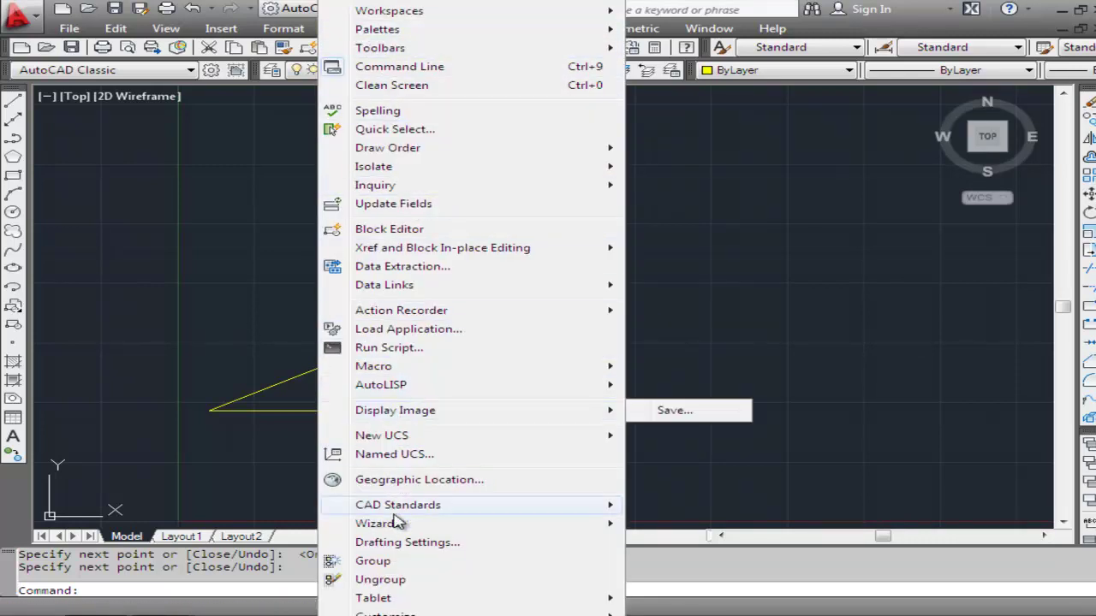
pyautogui.click(402, 545)
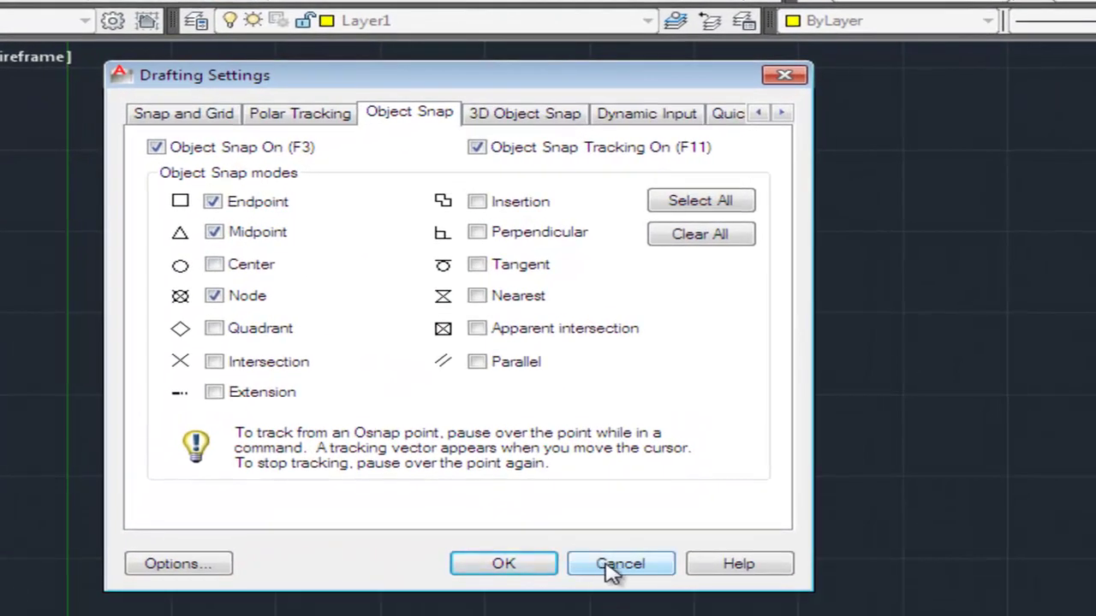
pyautogui.click(531, 573)
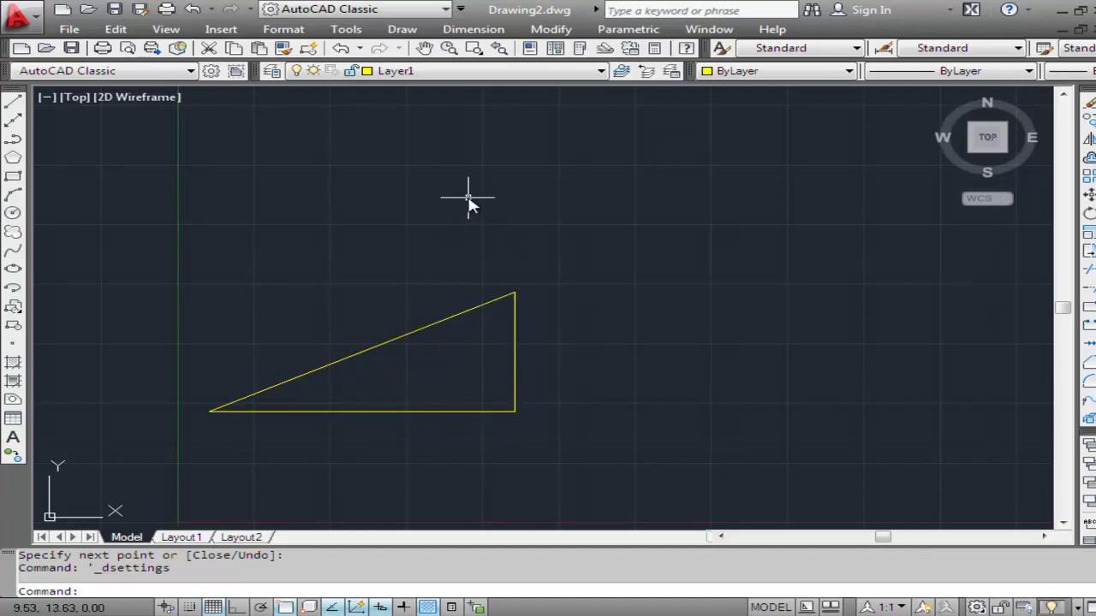
# Make Layer2 current and draw an inner triangle of lines joining the midpoints of the right triangle's three sides.
pyautogui.click(602, 72)
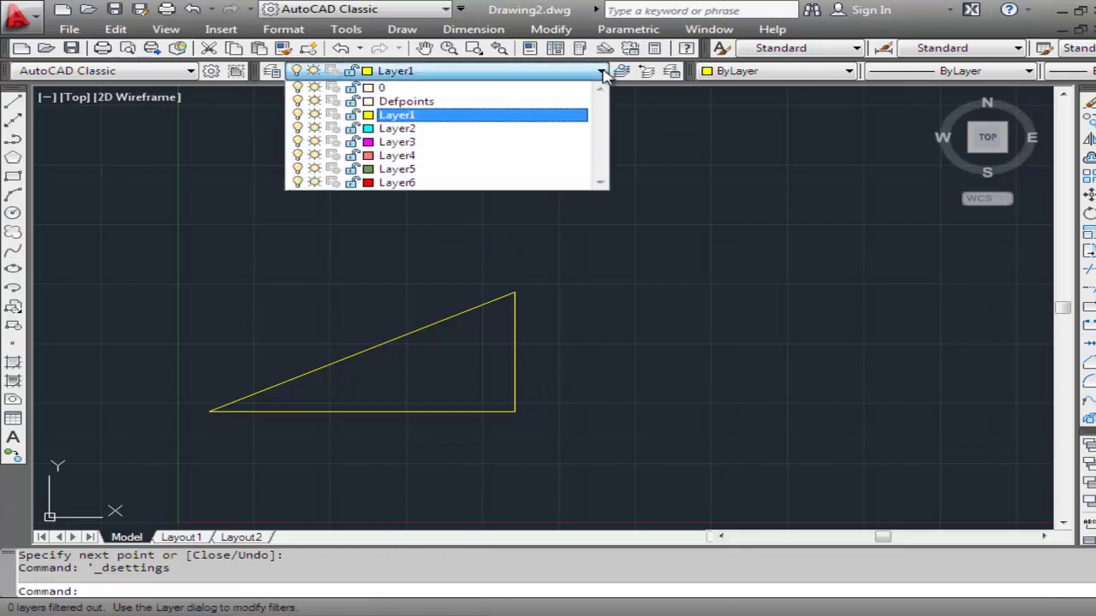
pyautogui.click(415, 130)
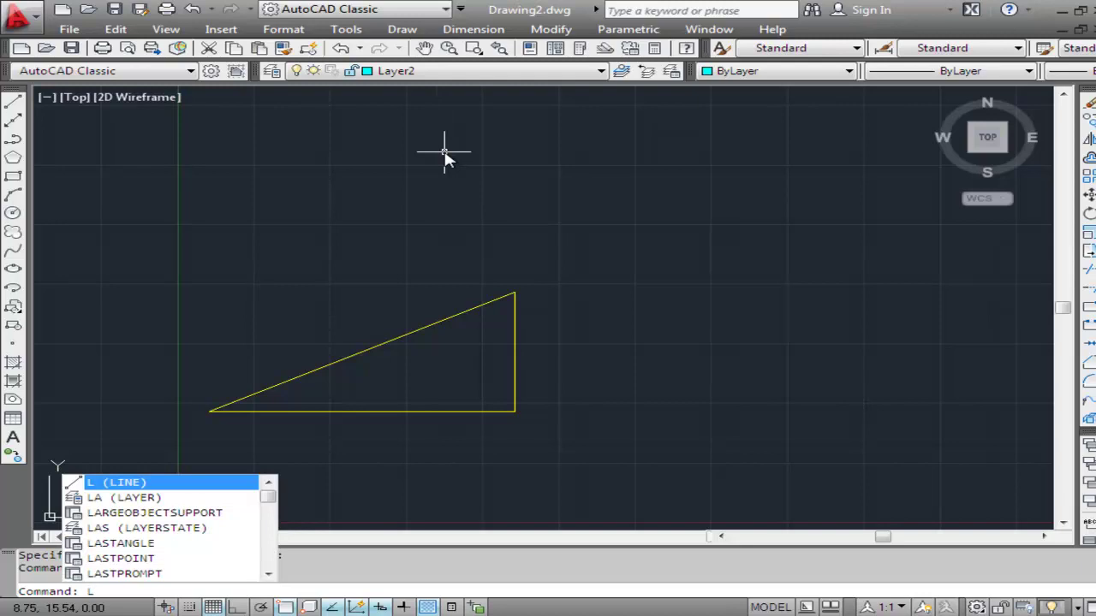
pyautogui.press('Return')
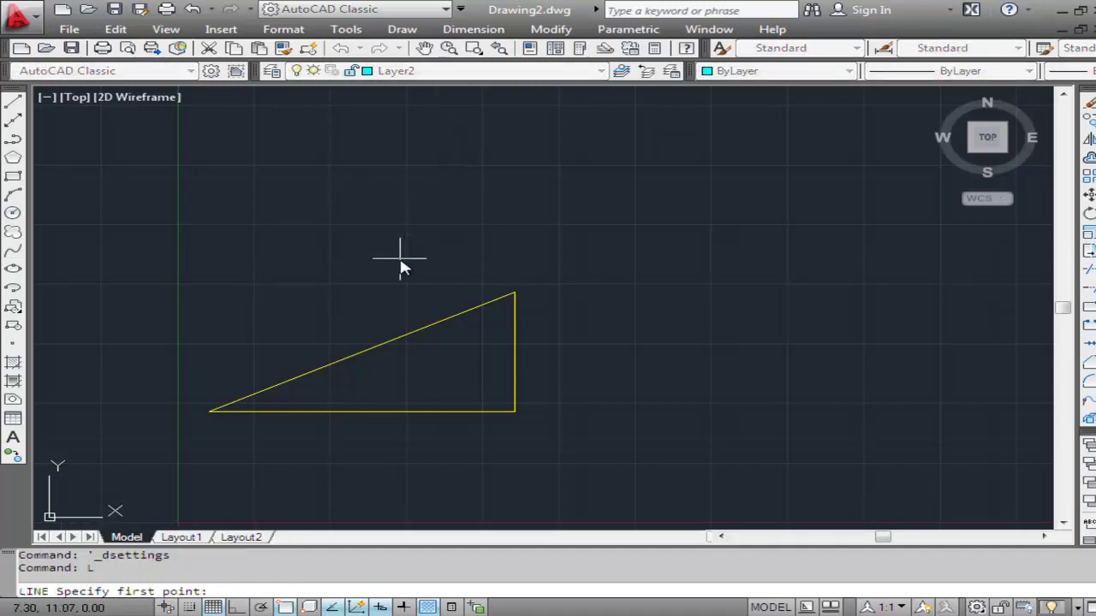
pyautogui.click(362, 352)
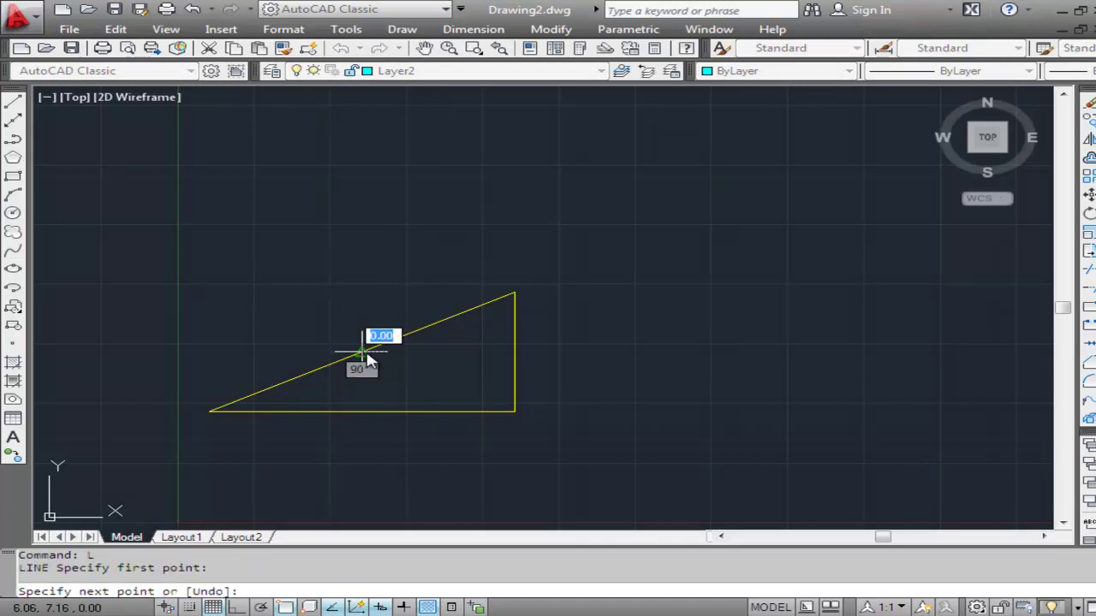
pyautogui.click(363, 416)
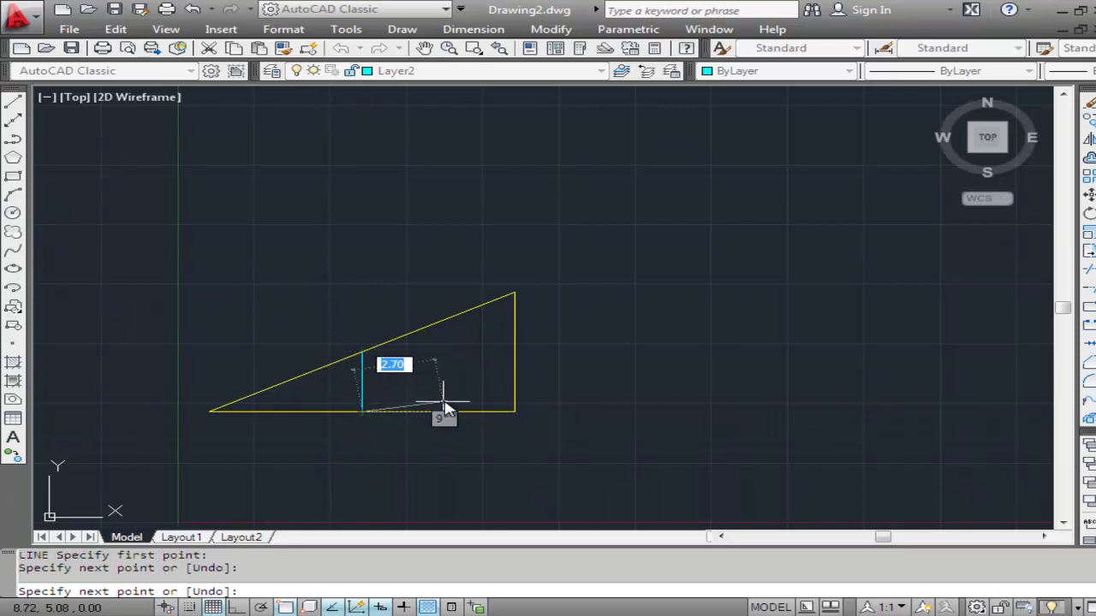
pyautogui.click(515, 352)
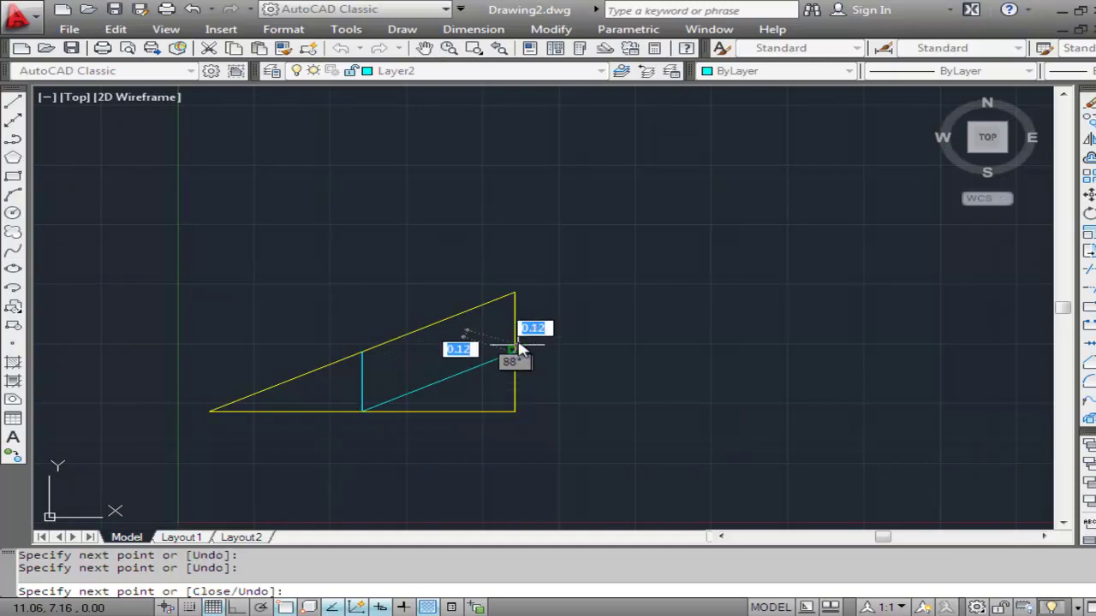
pyautogui.click(362, 352)
pyautogui.press('Return')
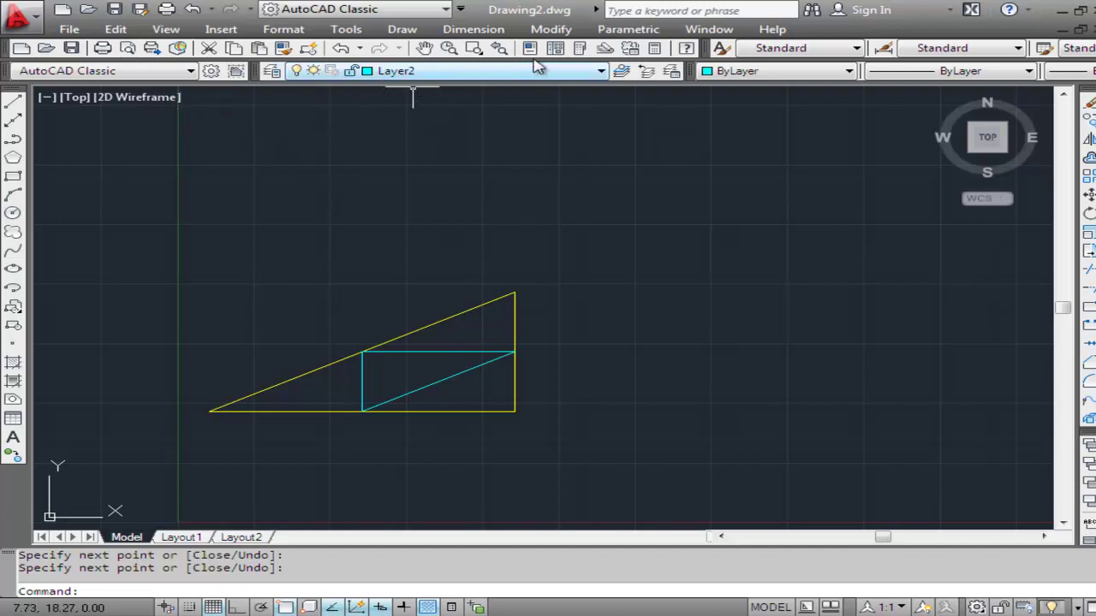
# Erase the three Layer2 lines inside the right triangle.
pyautogui.click(550, 29)
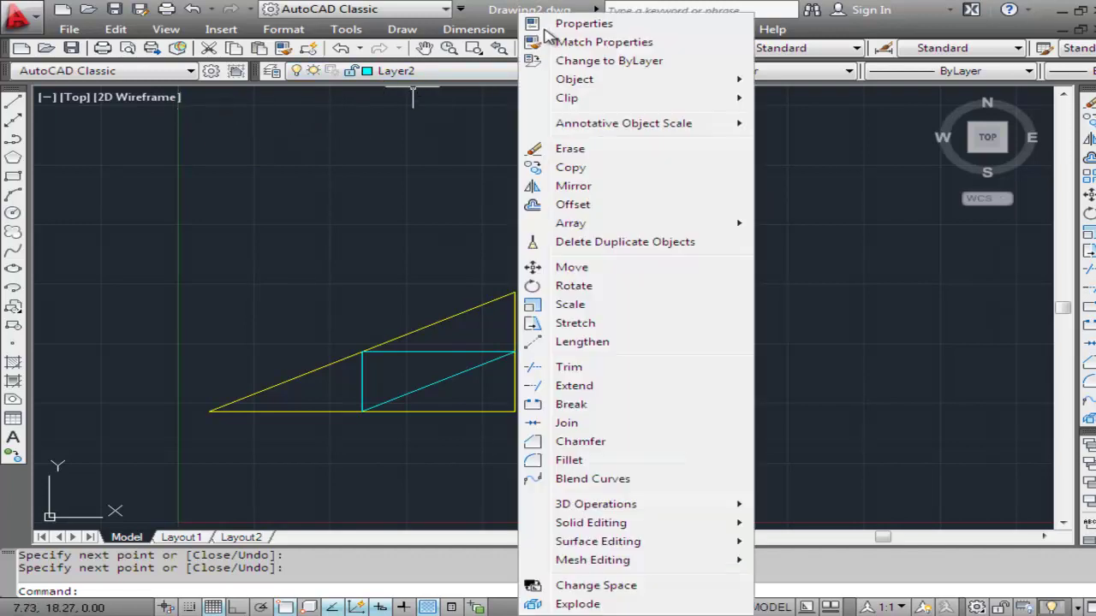
pyautogui.click(570, 148)
pyautogui.click(467, 339)
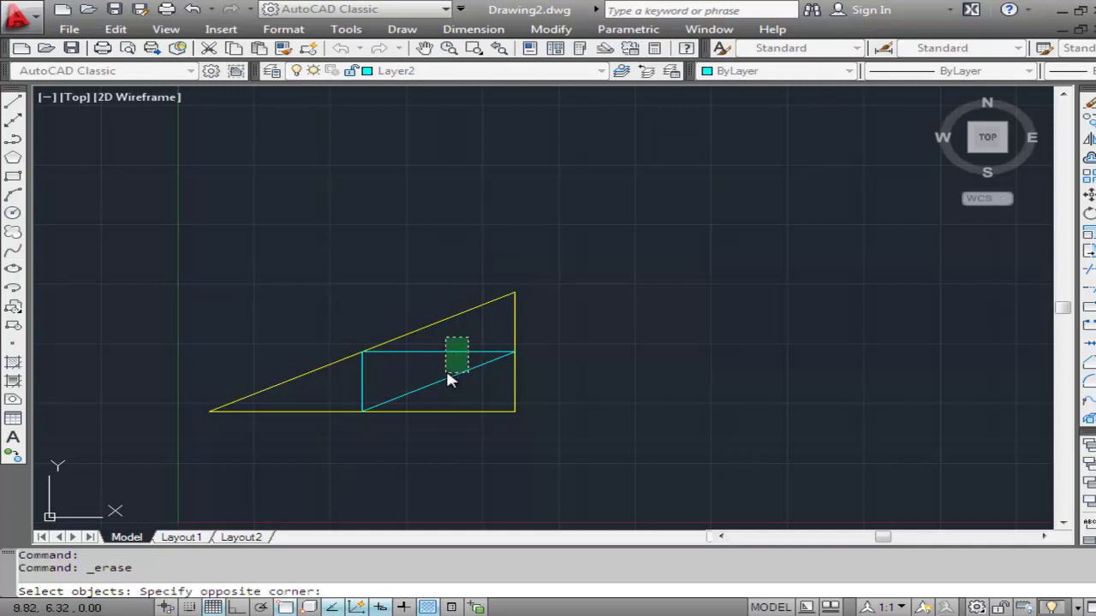
pyautogui.click(450, 373)
pyautogui.click(392, 354)
pyautogui.click(358, 385)
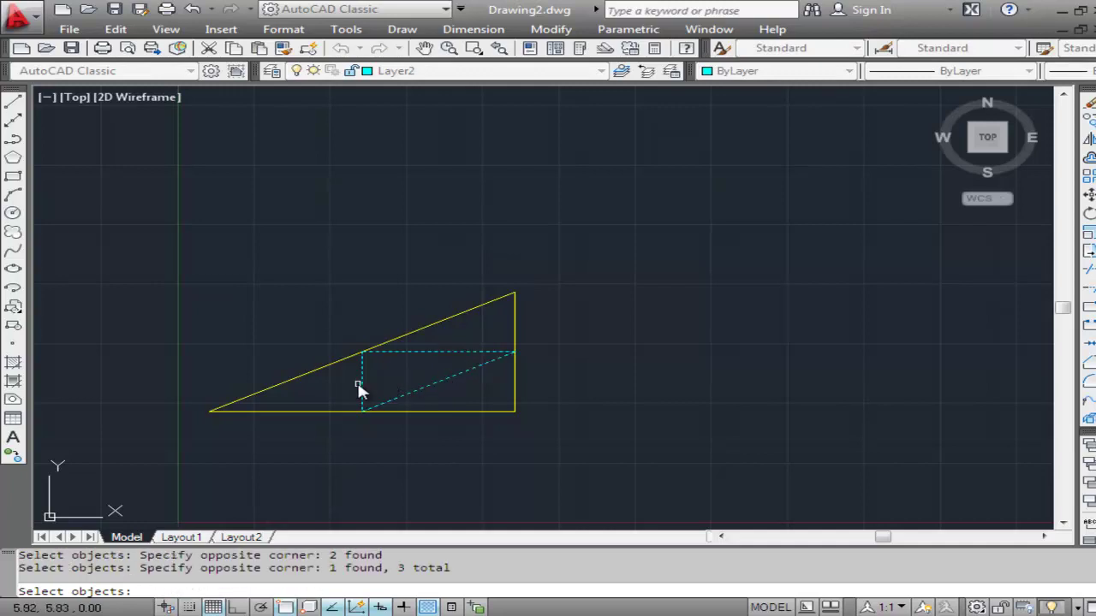
pyautogui.press('Return')
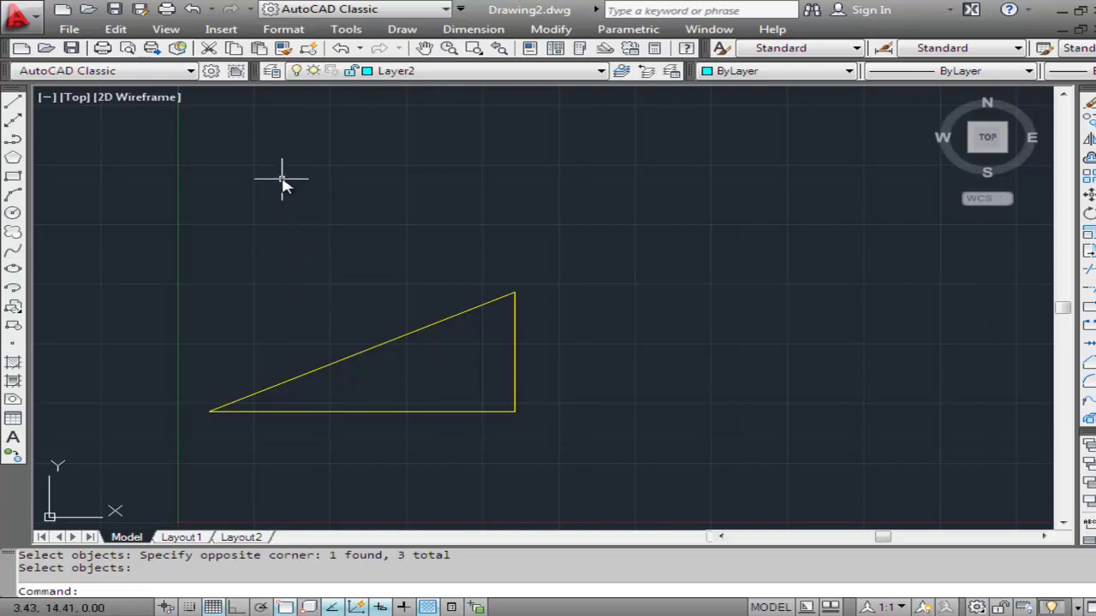
# Check the Node object snap mode in the drafting settings.
pyautogui.click(346, 29)
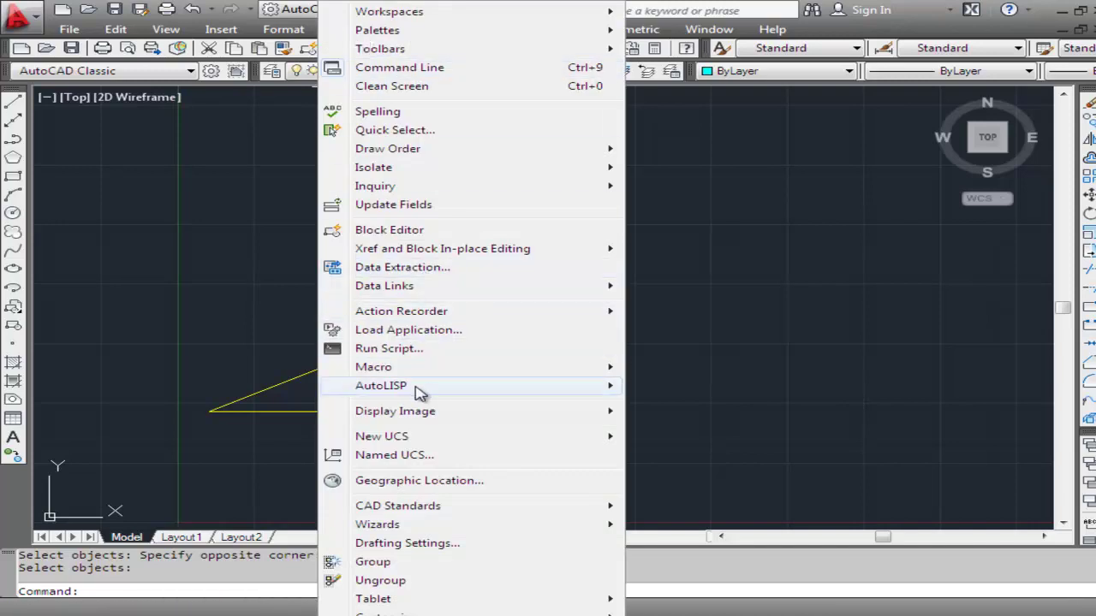
pyautogui.click(399, 544)
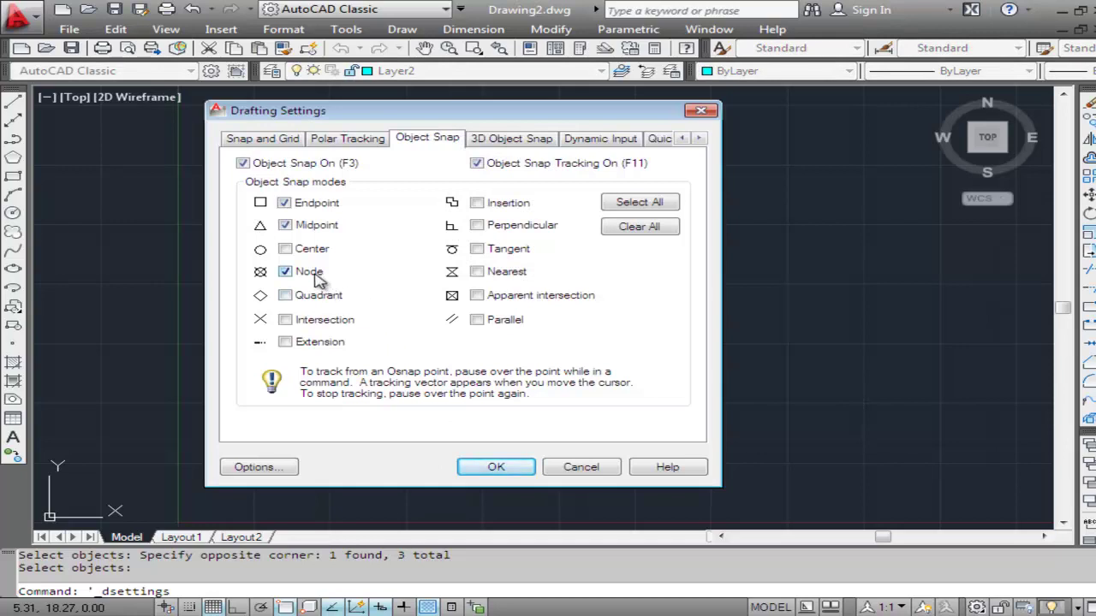
pyautogui.click(497, 467)
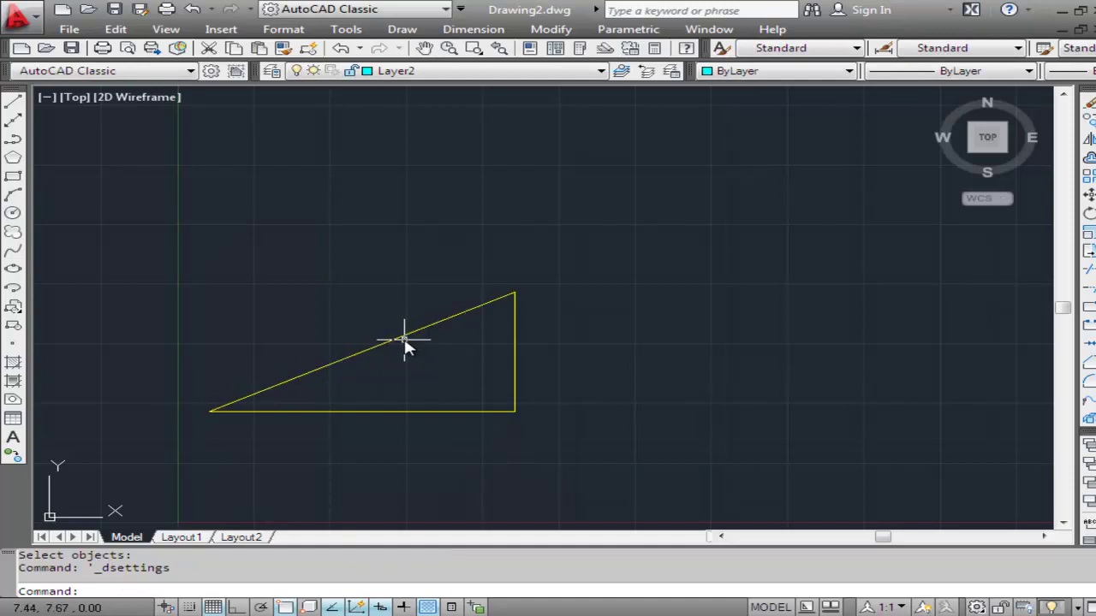
# Try the dot and blank point styles, finishing with the circle with a cross through it as the point style.
pyautogui.click(283, 30)
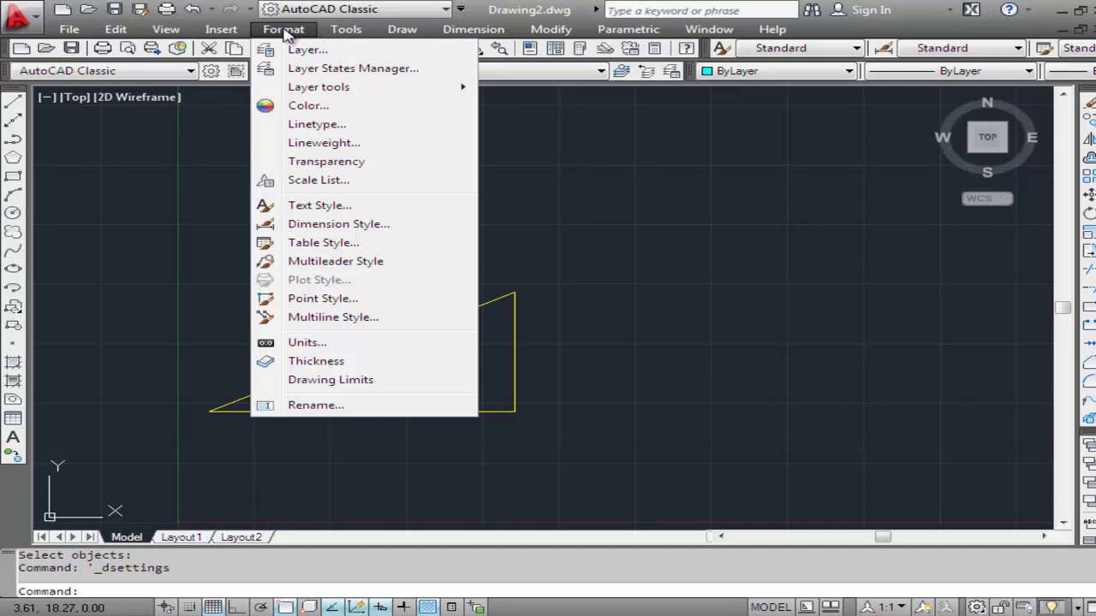
pyautogui.click(340, 307)
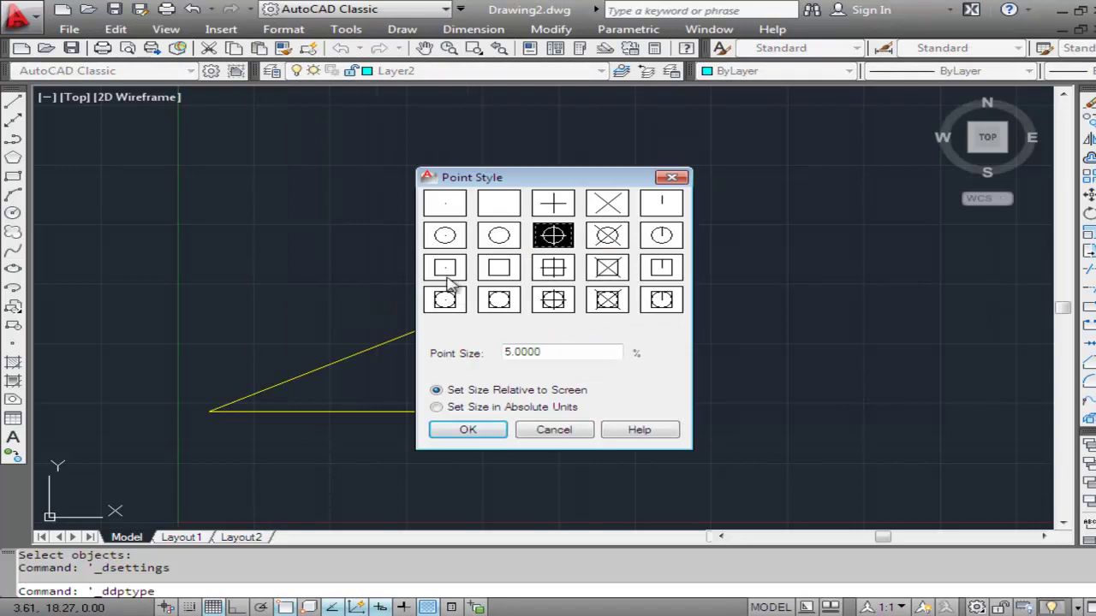
pyautogui.click(449, 204)
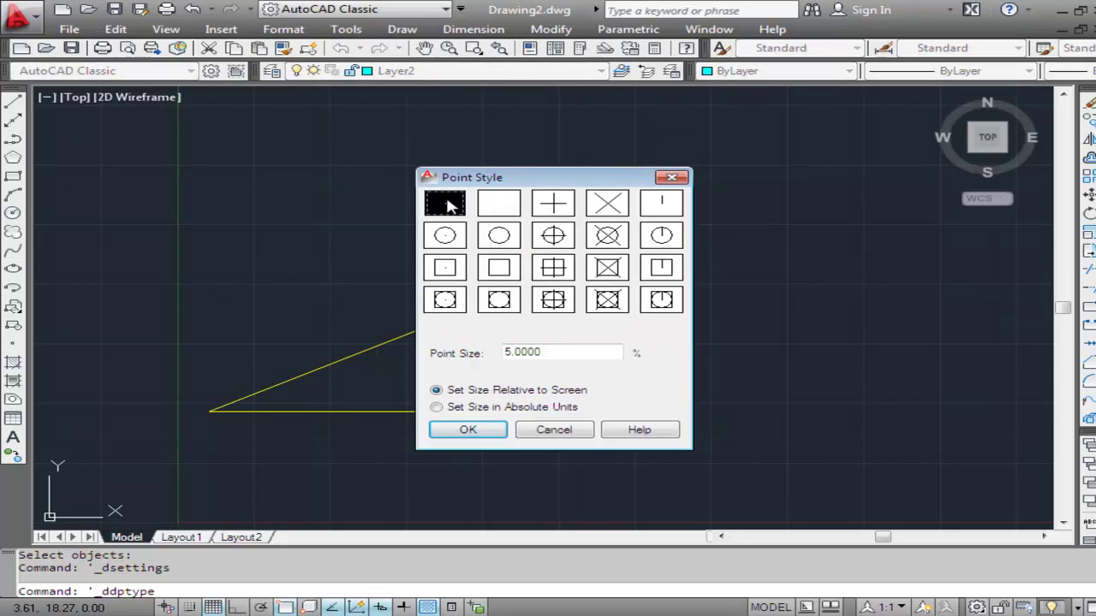
pyautogui.click(495, 212)
pyautogui.click(457, 209)
pyautogui.click(493, 210)
pyautogui.click(553, 235)
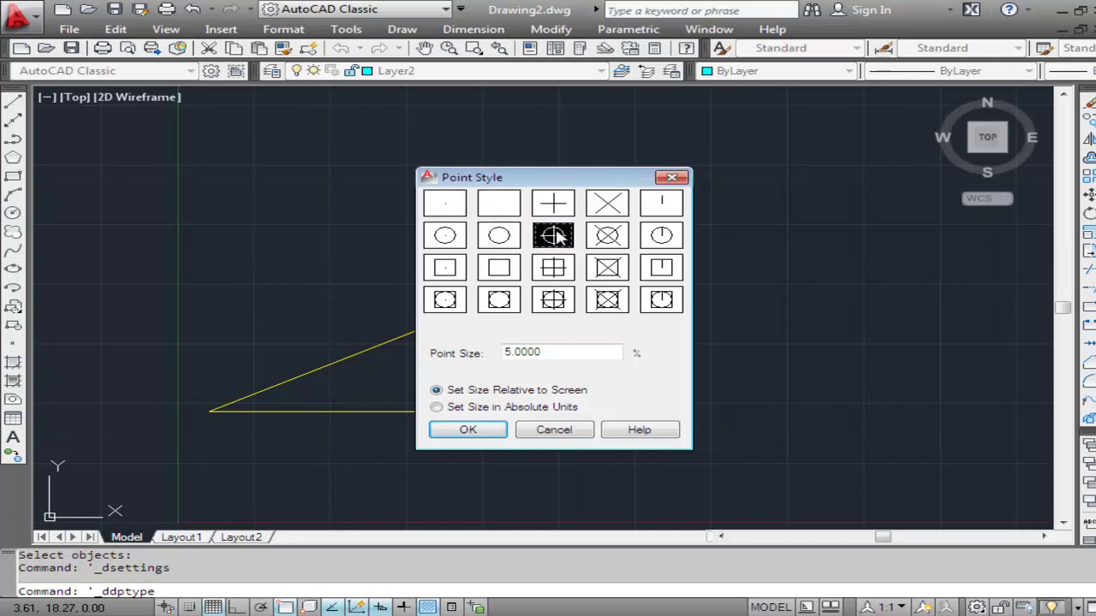
pyautogui.click(468, 431)
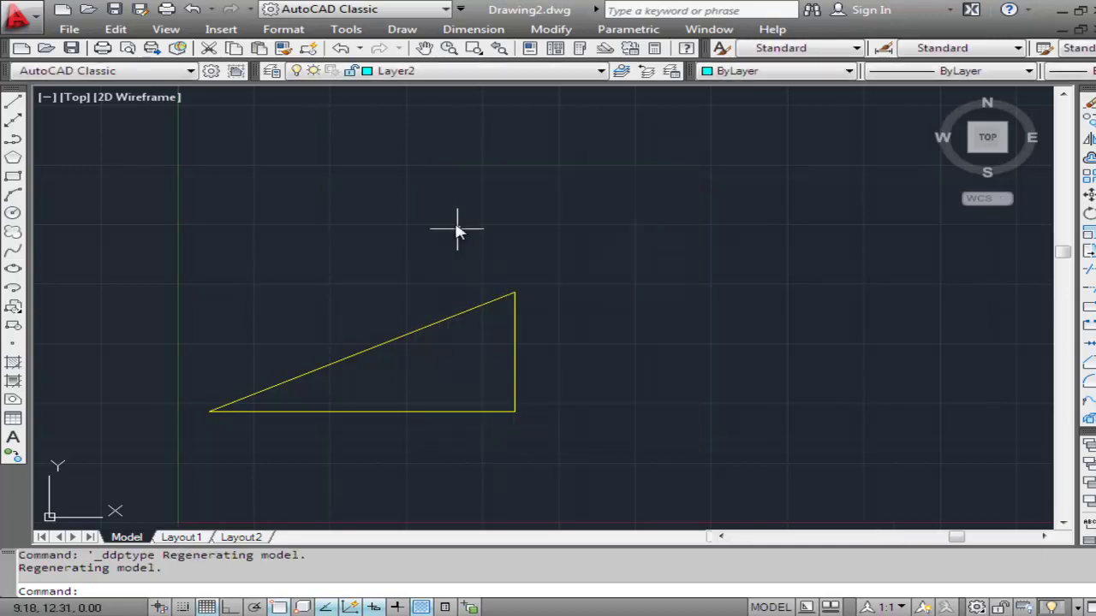
# Divide the triangle's sloping side into 5 segments with the Divide command.
pyautogui.click(400, 32)
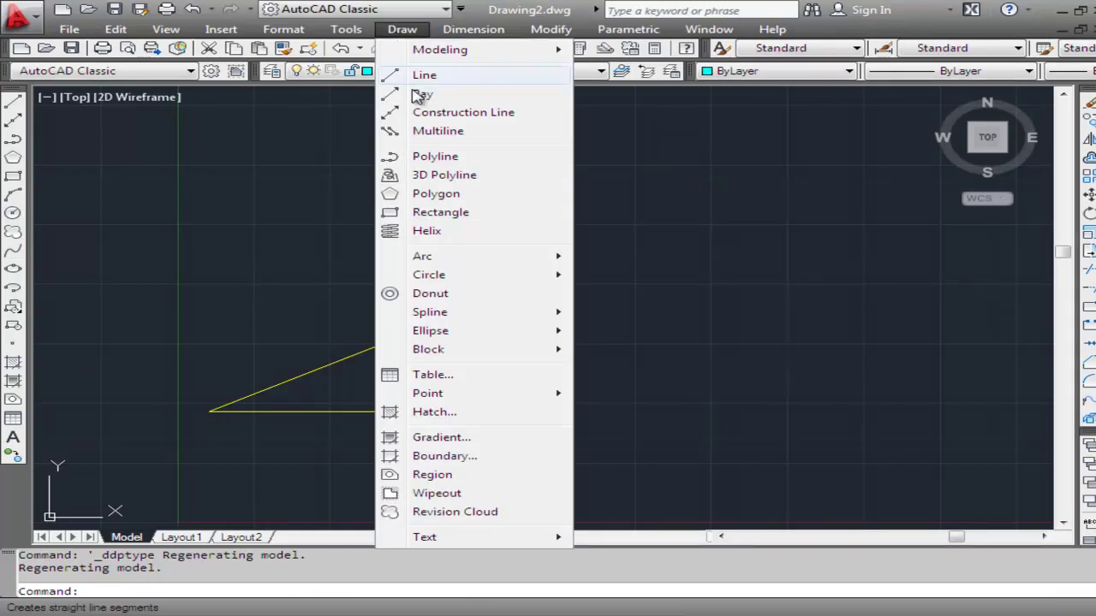
pyautogui.moveTo(445, 396)
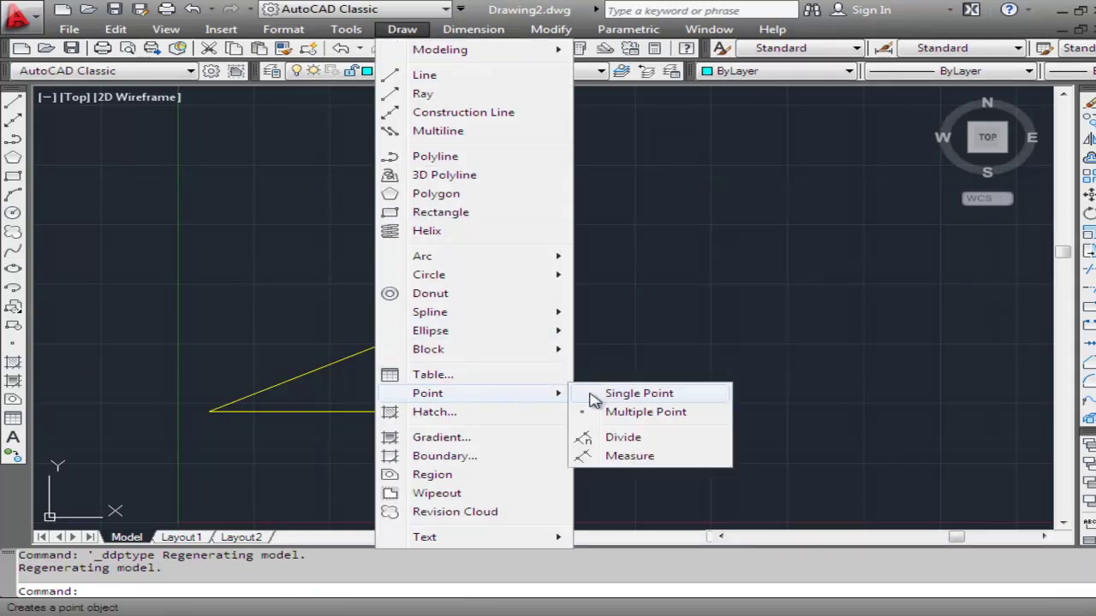
pyautogui.click(623, 438)
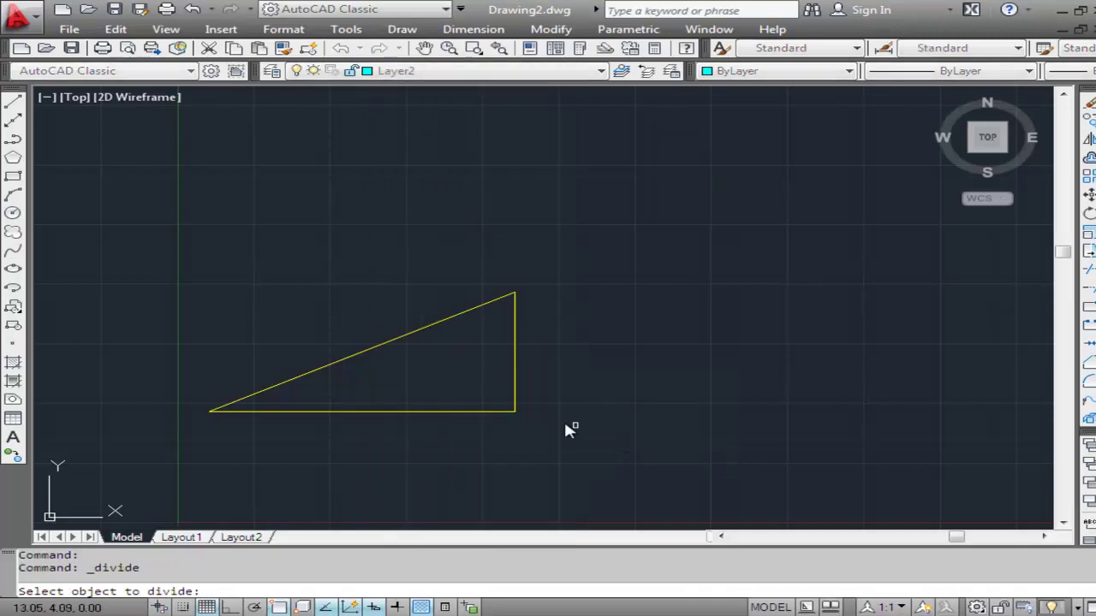
pyautogui.click(384, 349)
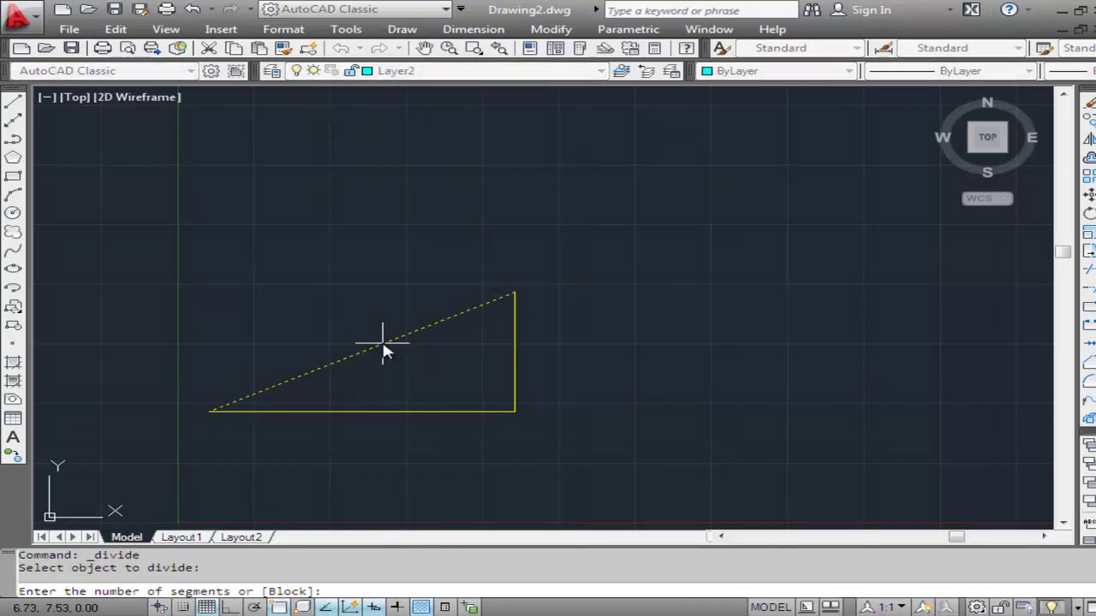
pyautogui.press('Return')
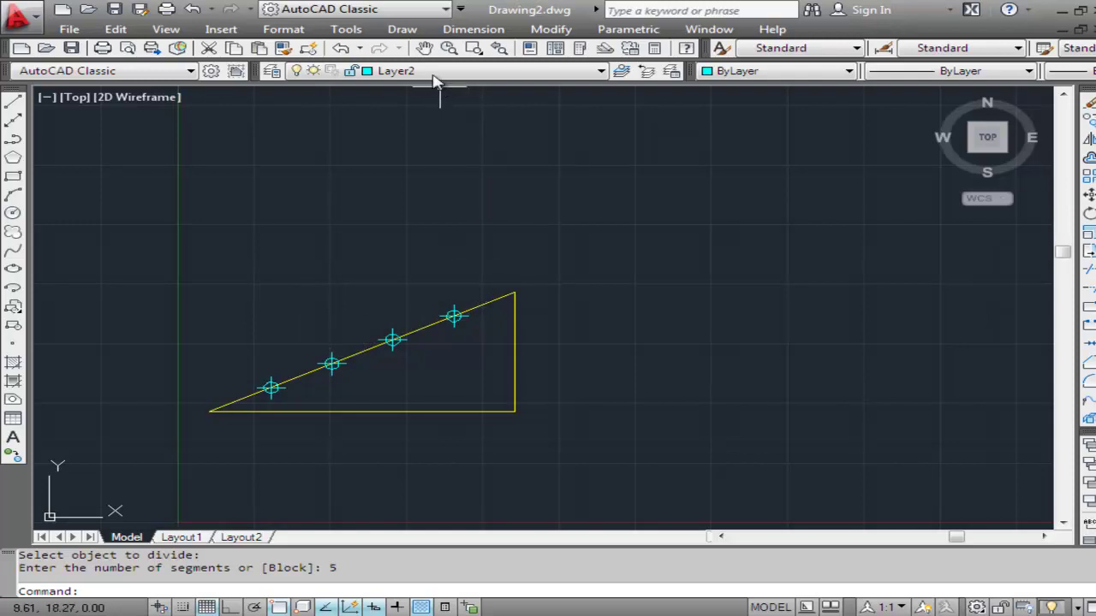
# Draw a vertical line from the uppermost division point on the sloping side down past the triangle's base.
pyautogui.click(402, 31)
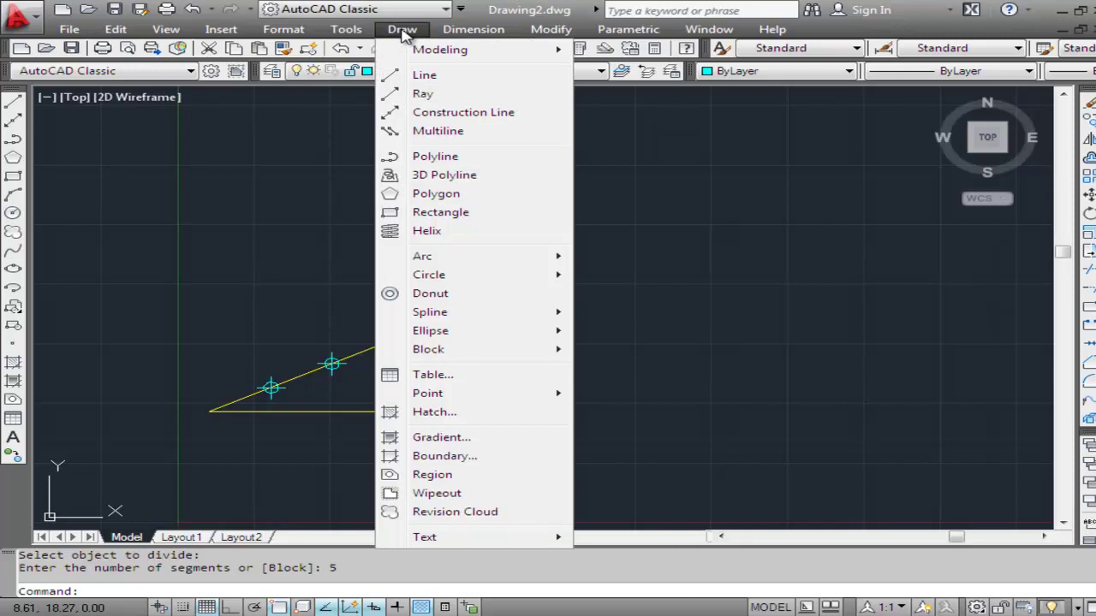
pyautogui.click(425, 76)
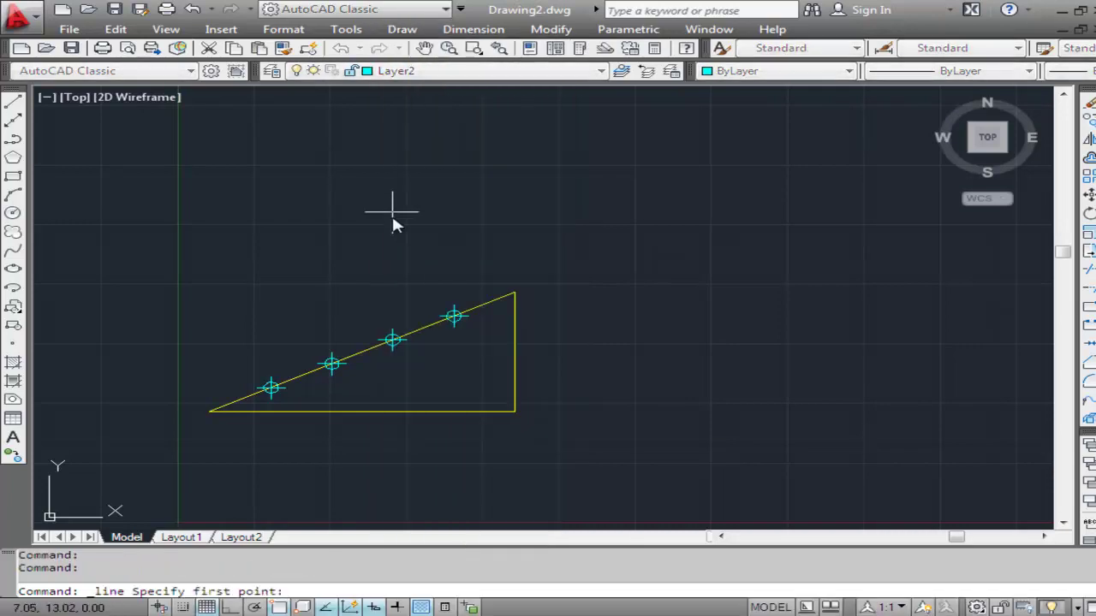
pyautogui.click(454, 317)
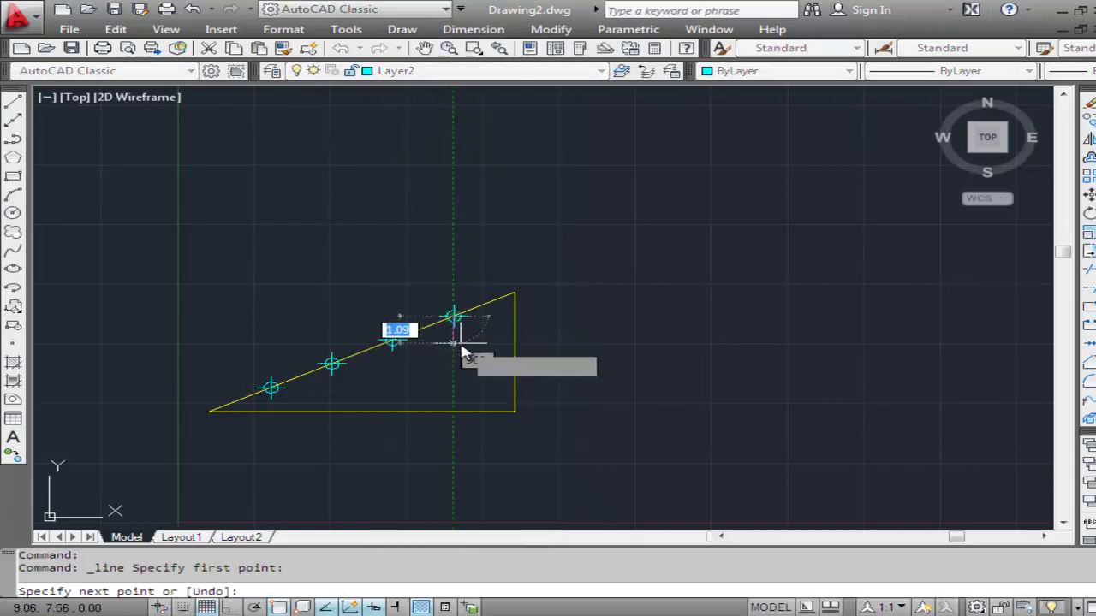
pyautogui.click(452, 436)
pyautogui.press('Return')
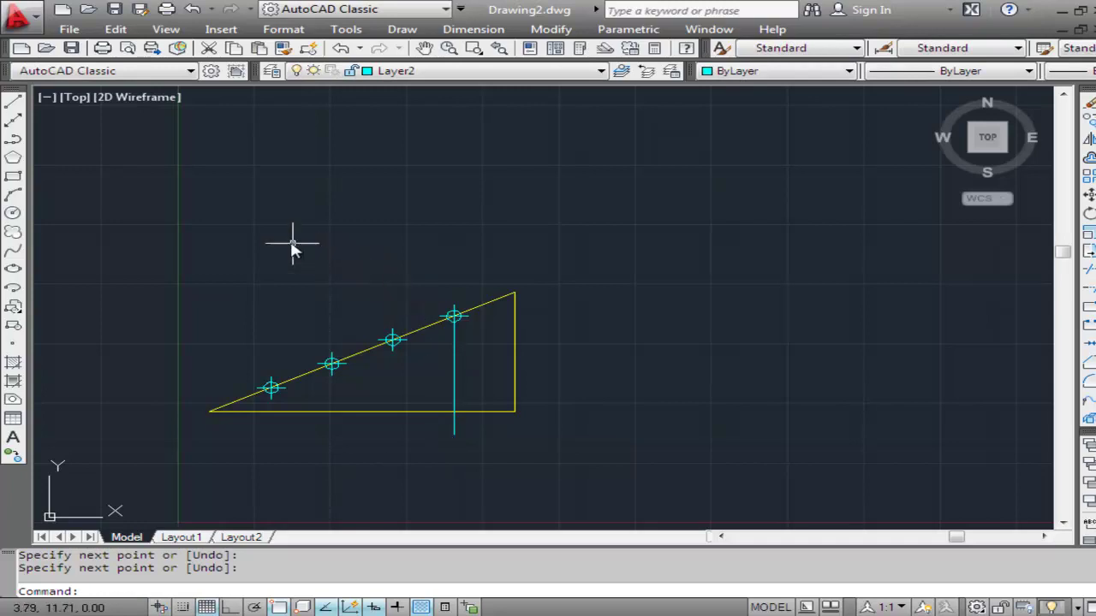
# Draw a vertical line from the second-highest division point on the sloping side to just below the base.
pyautogui.click(16, 101)
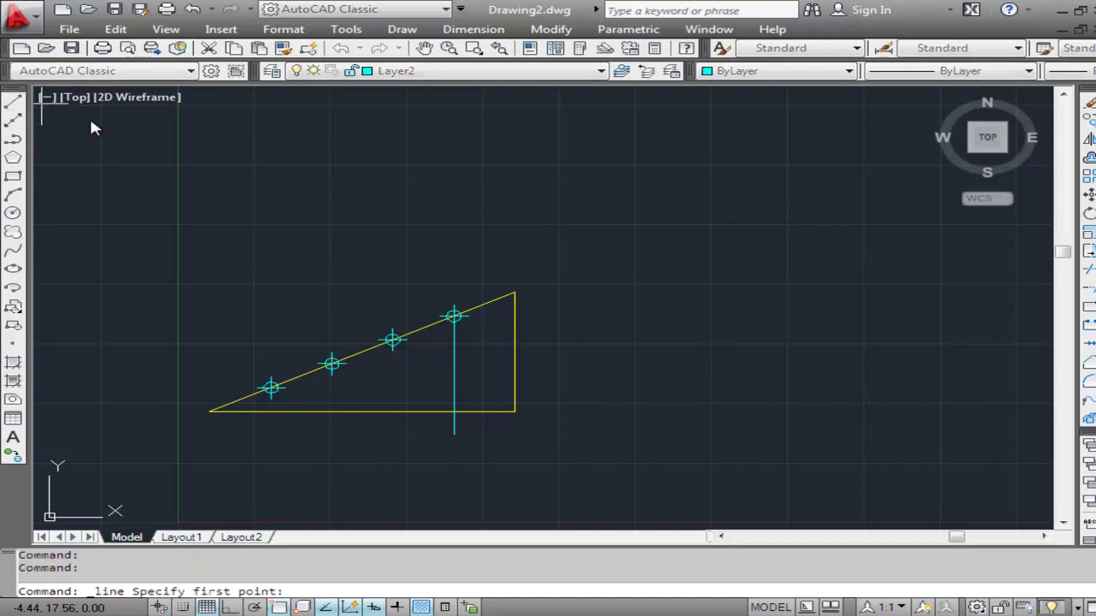
pyautogui.click(394, 339)
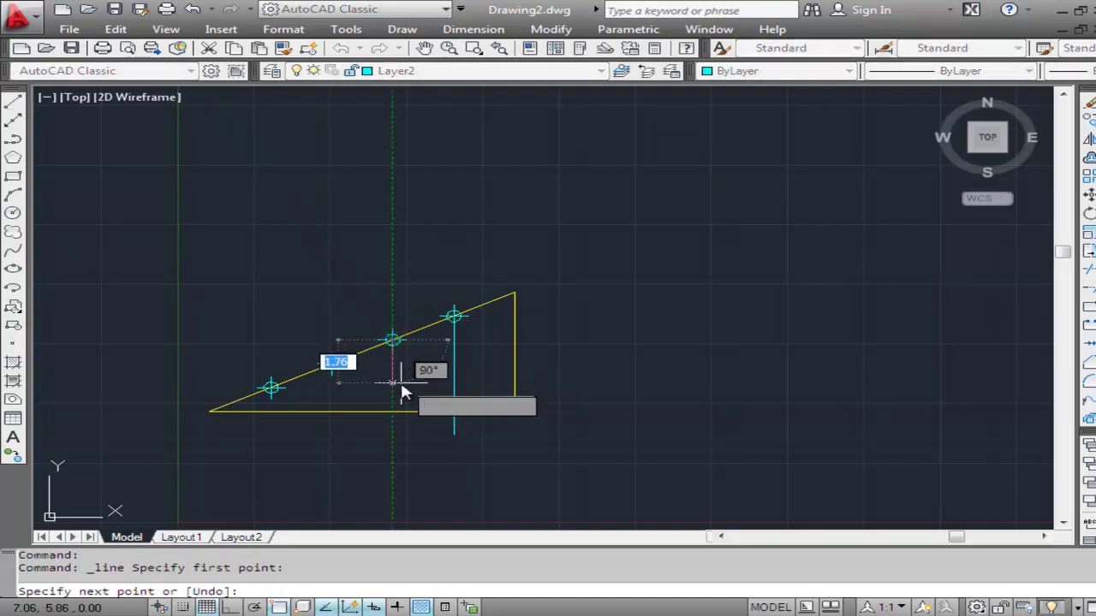
pyautogui.click(404, 433)
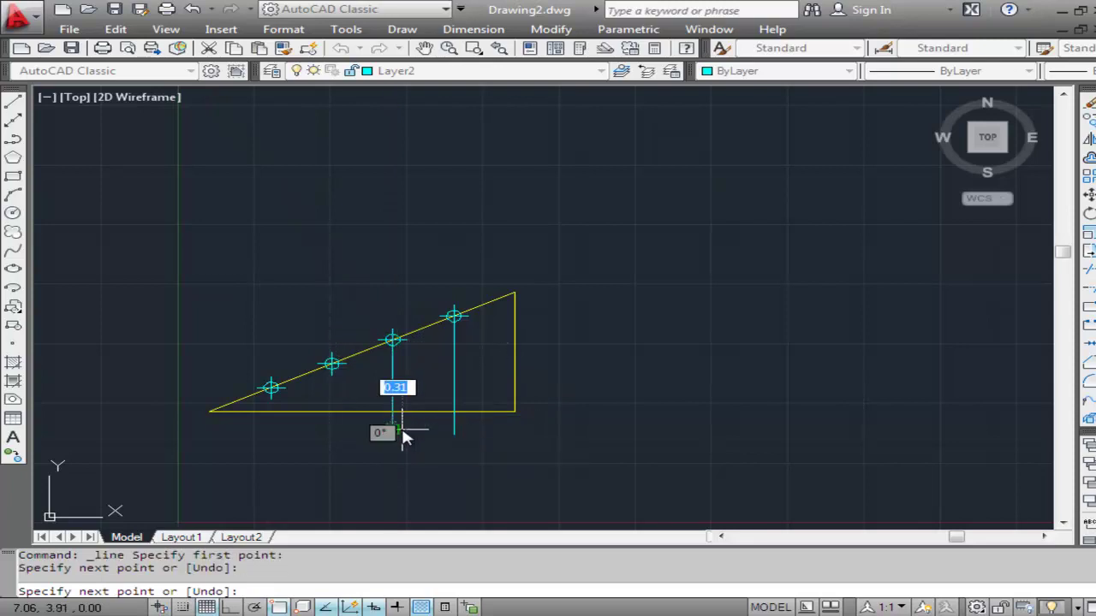
pyautogui.press('Return')
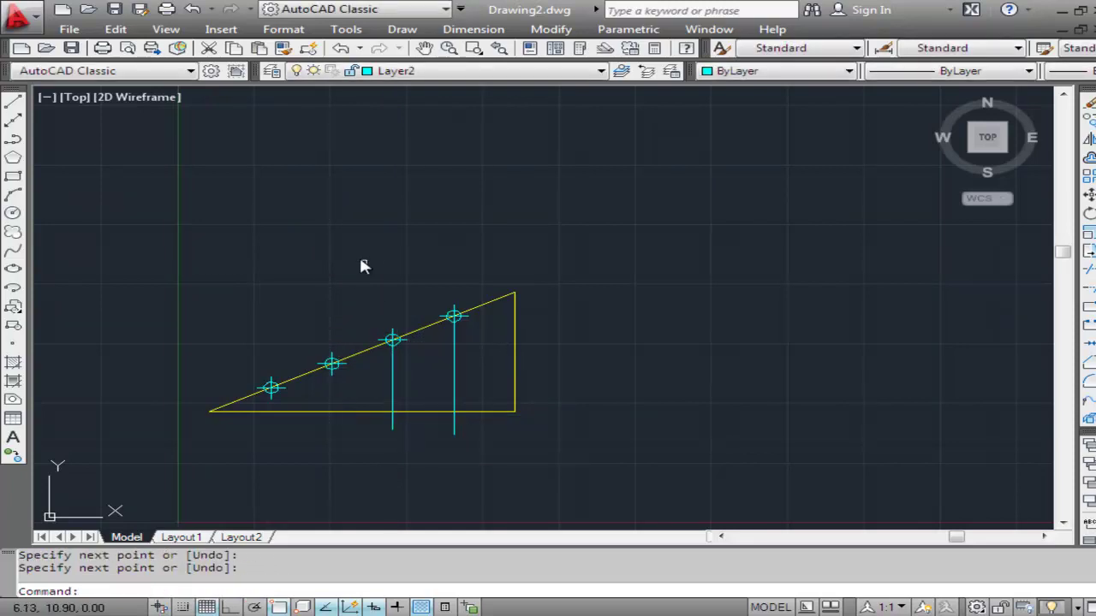
# Draw a vertical line from the third-highest division point on the sloping side to just below the triangle's base.
pyautogui.rightClick(306, 227)
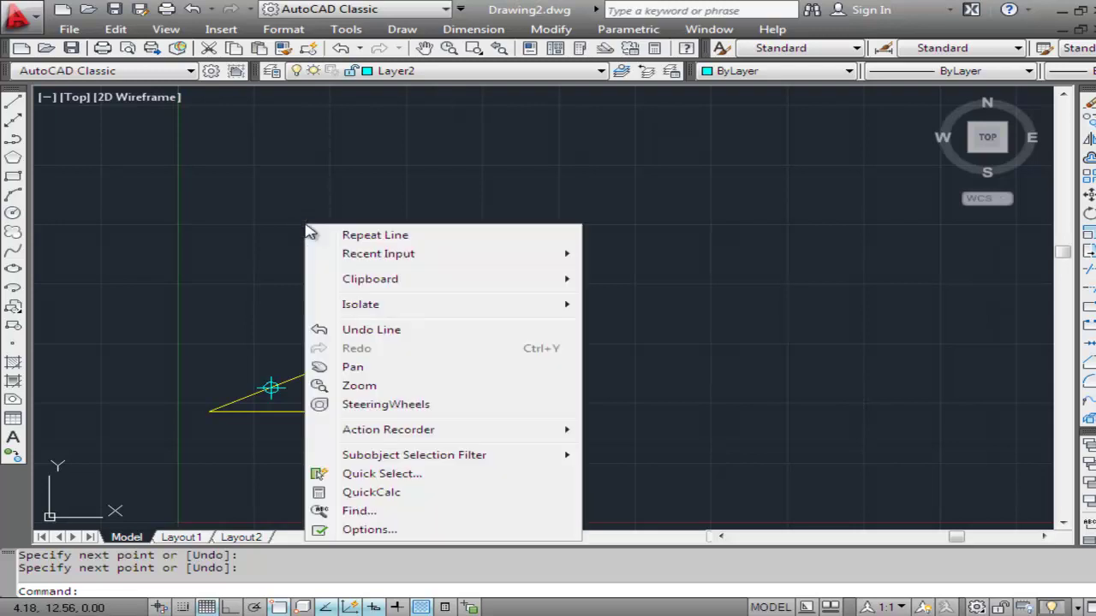
pyautogui.click(383, 238)
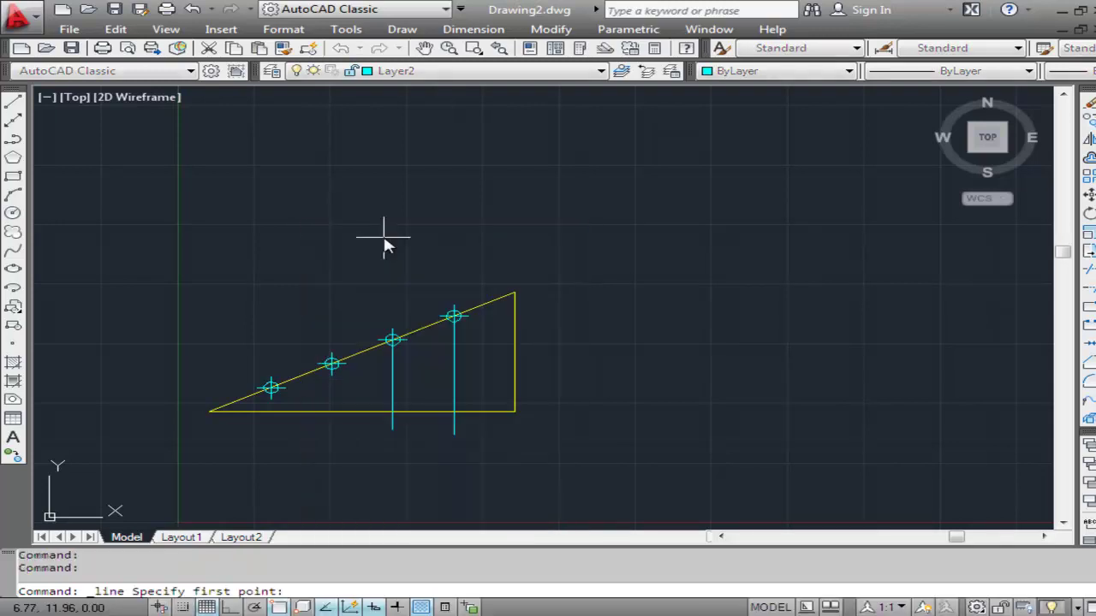
pyautogui.click(333, 365)
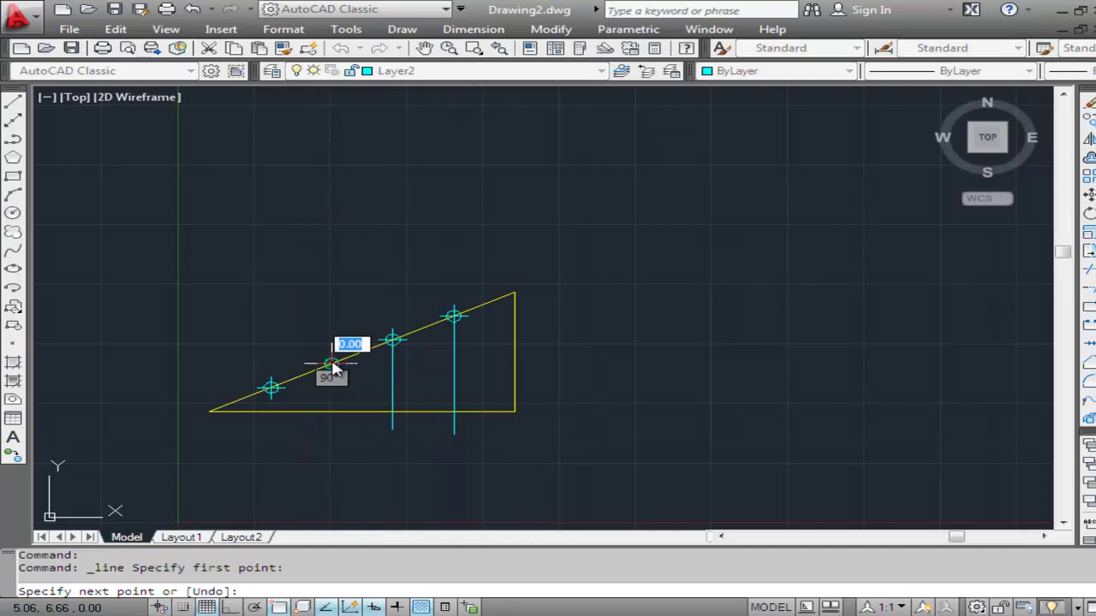
pyautogui.rightClick(330, 439)
pyautogui.click(382, 245)
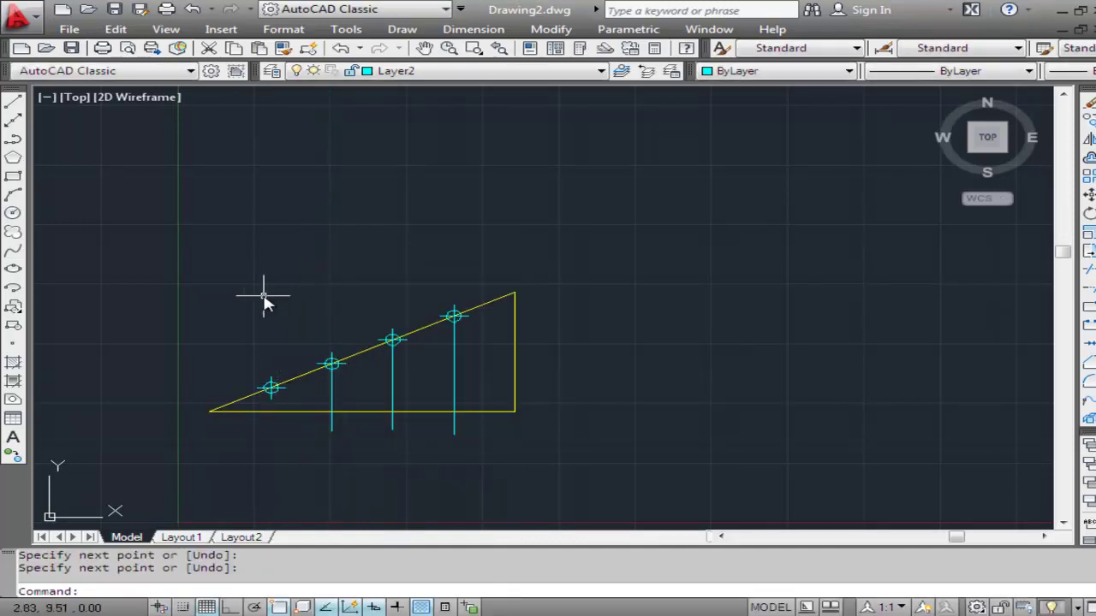
# Draw a vertical line from the lowest division point on the sloping side down past the triangle's base.
pyautogui.rightClick(265, 302)
pyautogui.click(309, 311)
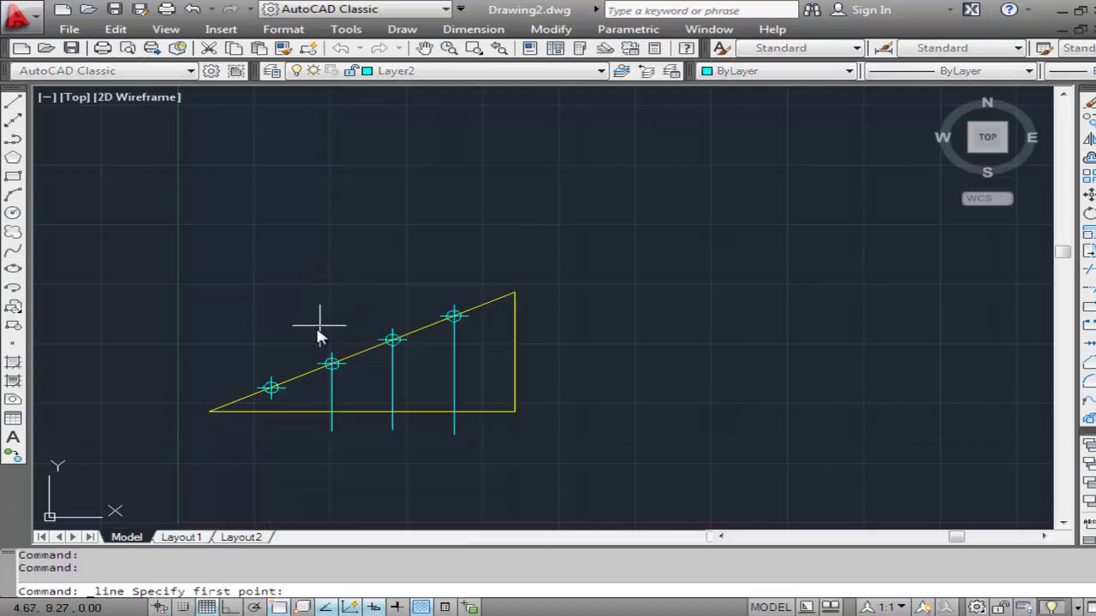
pyautogui.click(271, 387)
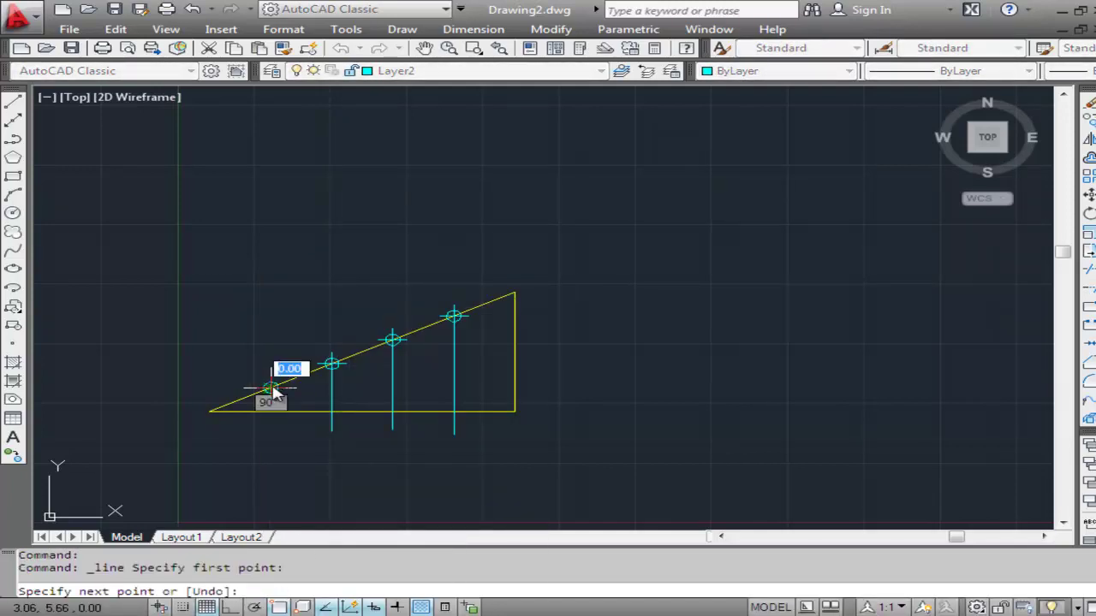
pyautogui.click(270, 437)
pyautogui.press('Return')
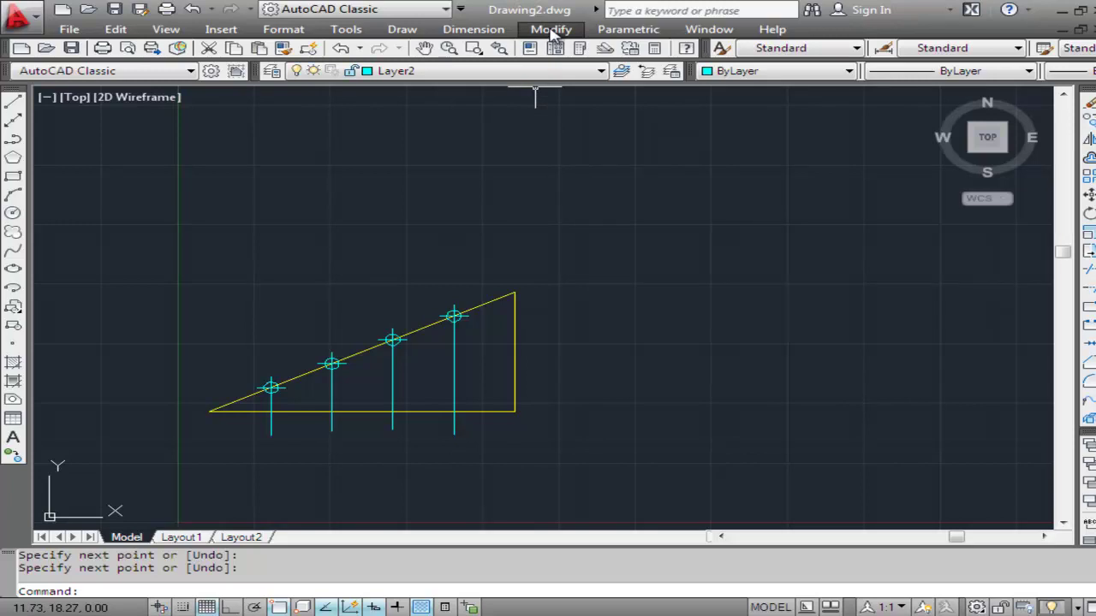
# Trim the ends of the four vertical lines below the triangle, using its base as the cutting edge.
pyautogui.click(550, 29)
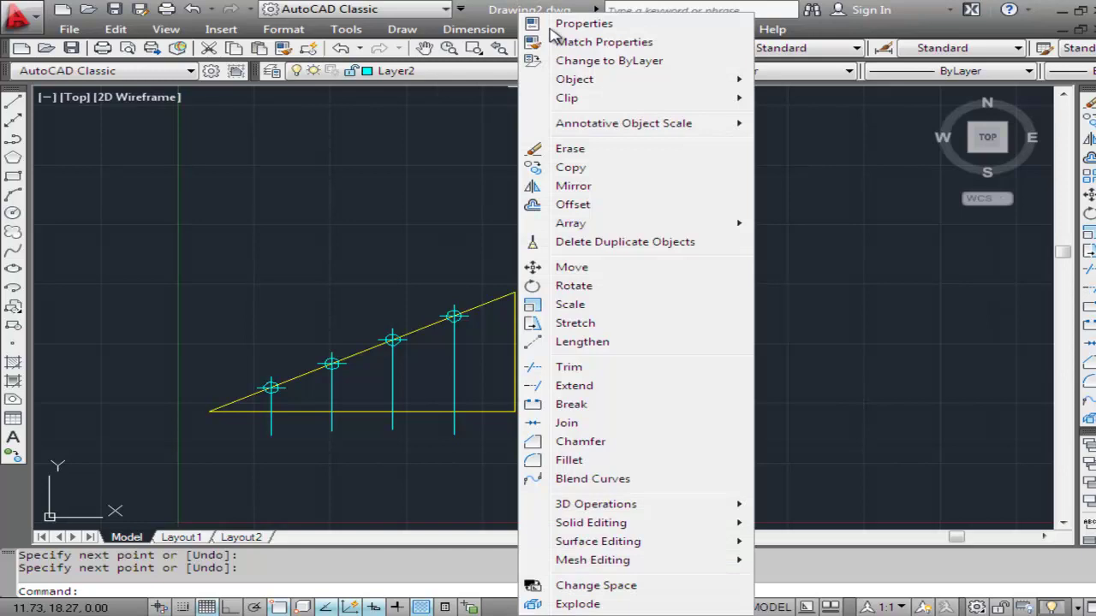
pyautogui.click(568, 368)
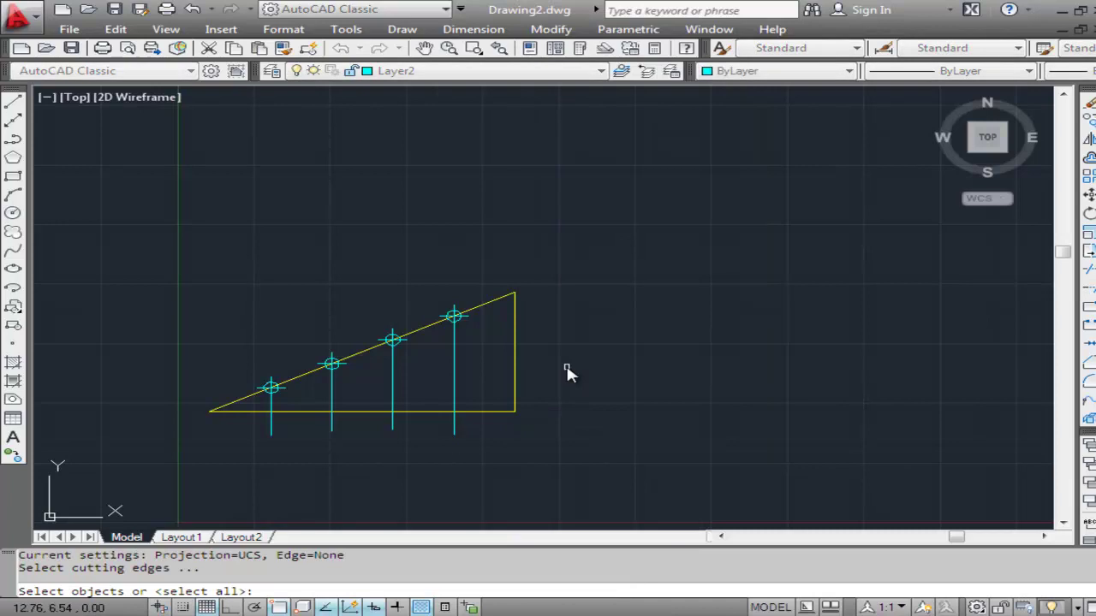
pyautogui.click(466, 411)
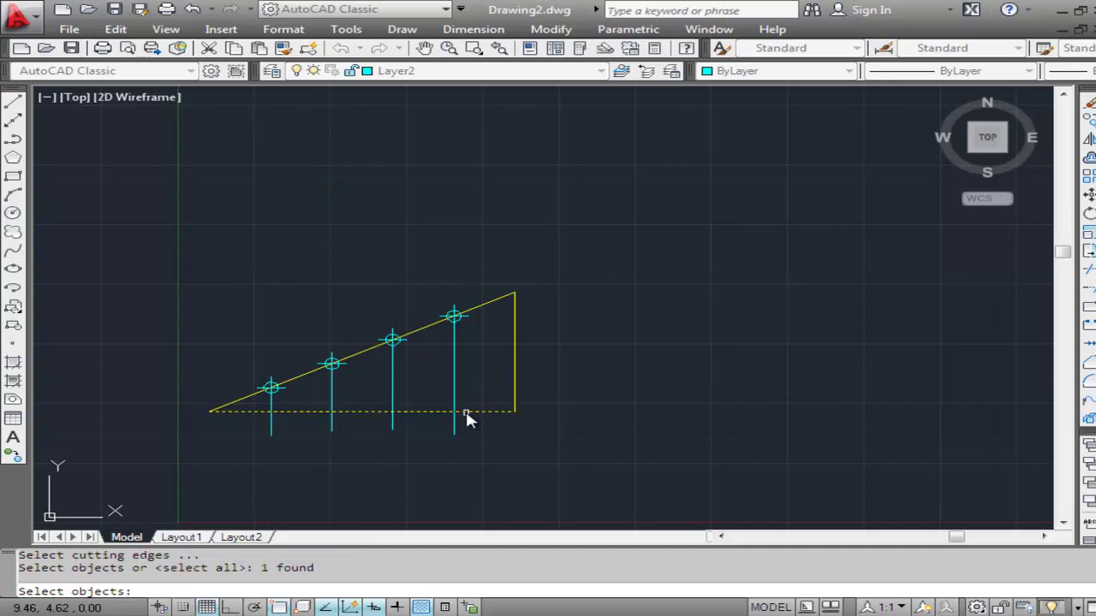
pyautogui.press('Return')
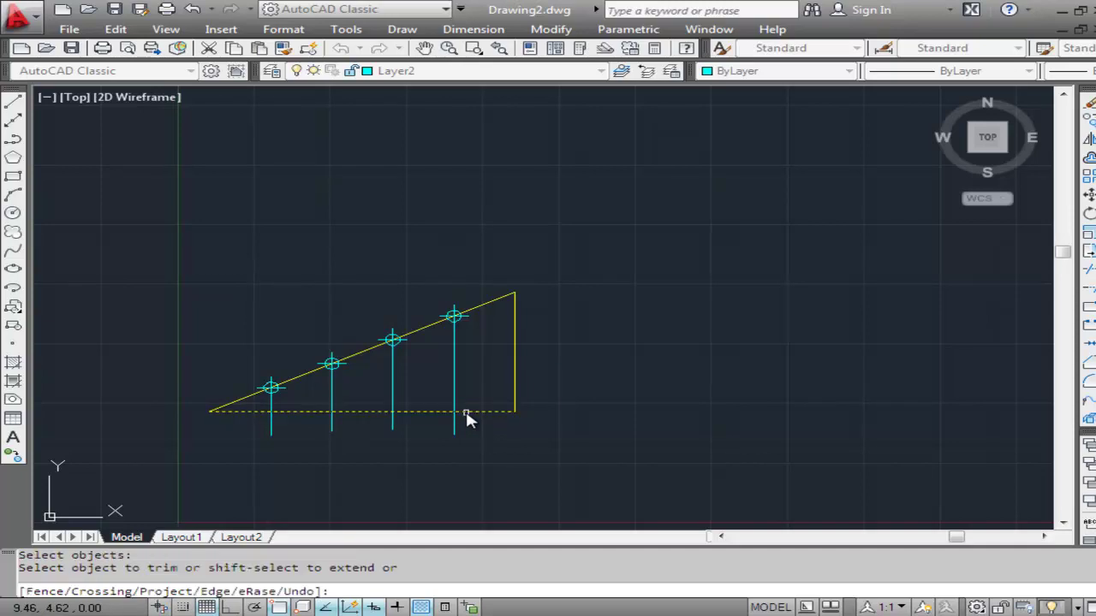
pyautogui.click(272, 428)
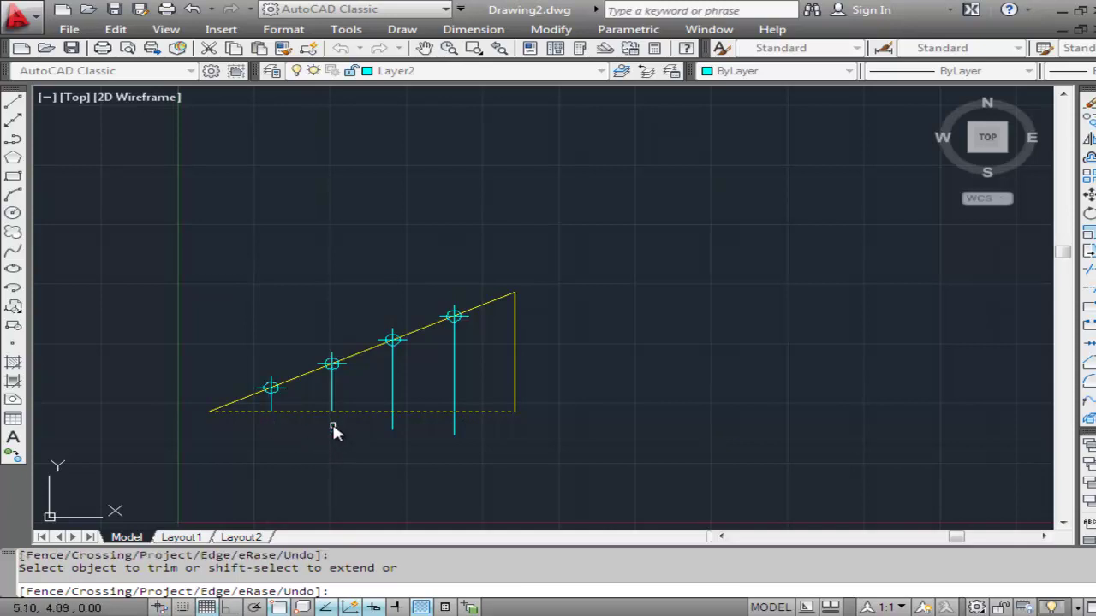
pyautogui.click(393, 430)
pyautogui.click(453, 430)
pyautogui.press('Return')
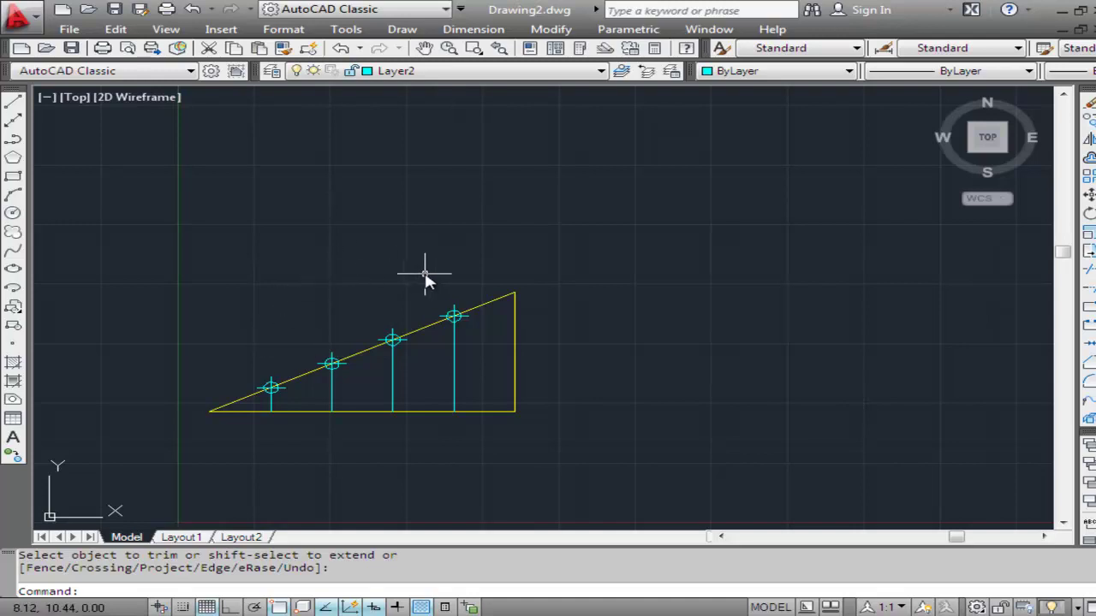
# Set the point style to the plain dot.
pyautogui.click(292, 31)
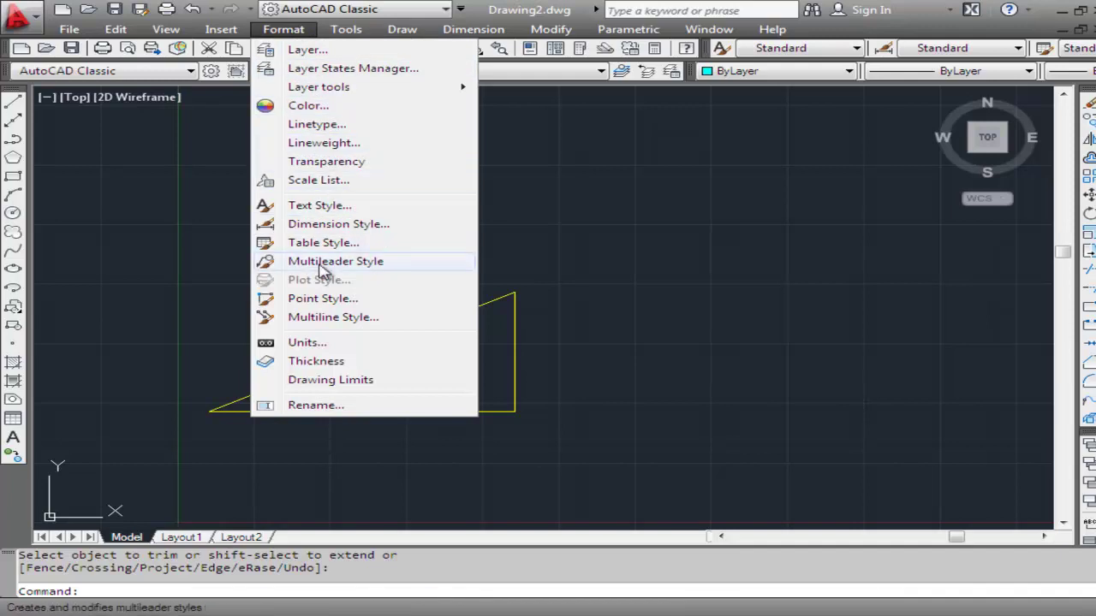
pyautogui.click(322, 298)
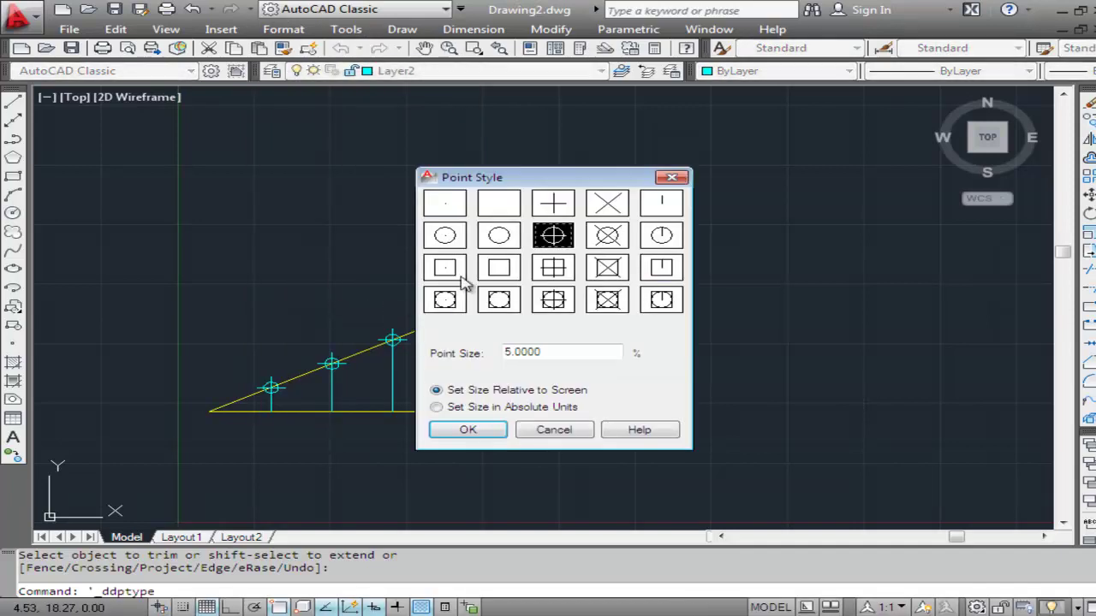
pyautogui.click(450, 209)
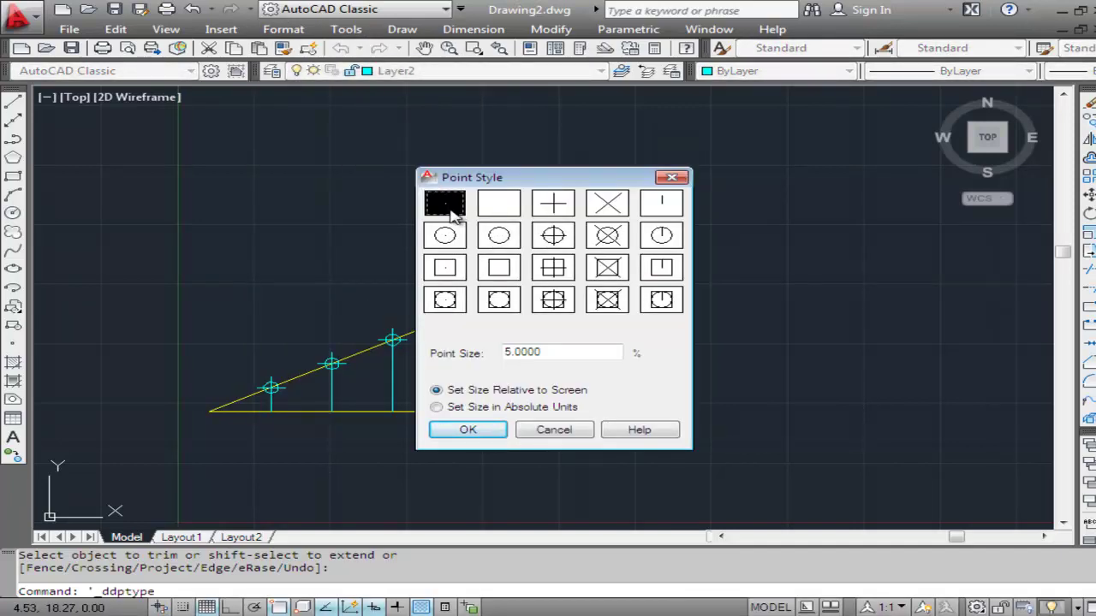
pyautogui.click(470, 430)
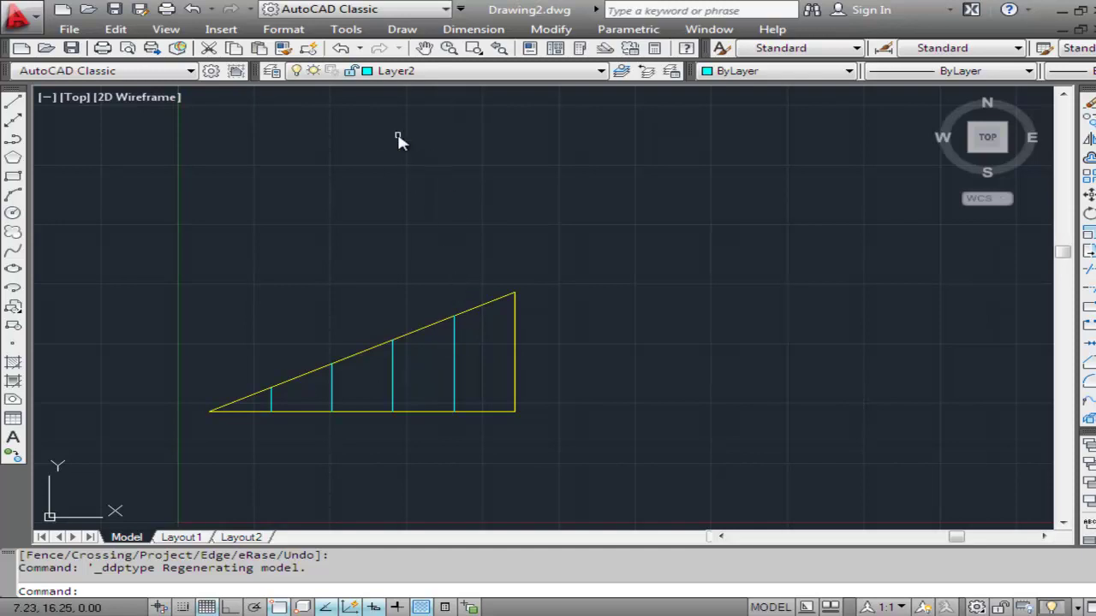
# Clear all object snap modes in the drafting settings.
pyautogui.click(347, 29)
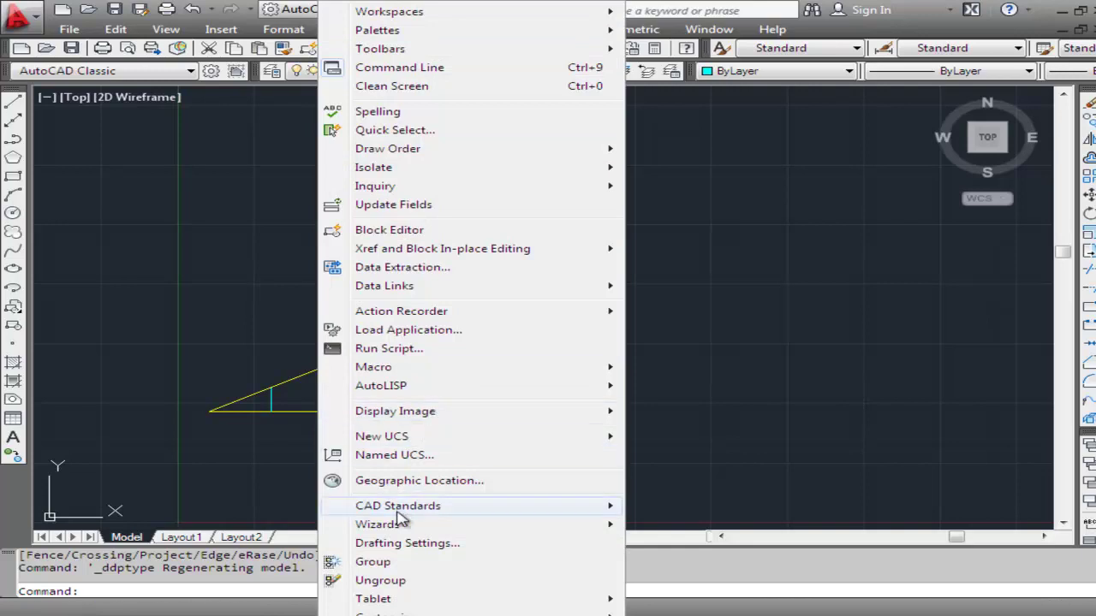
pyautogui.click(396, 545)
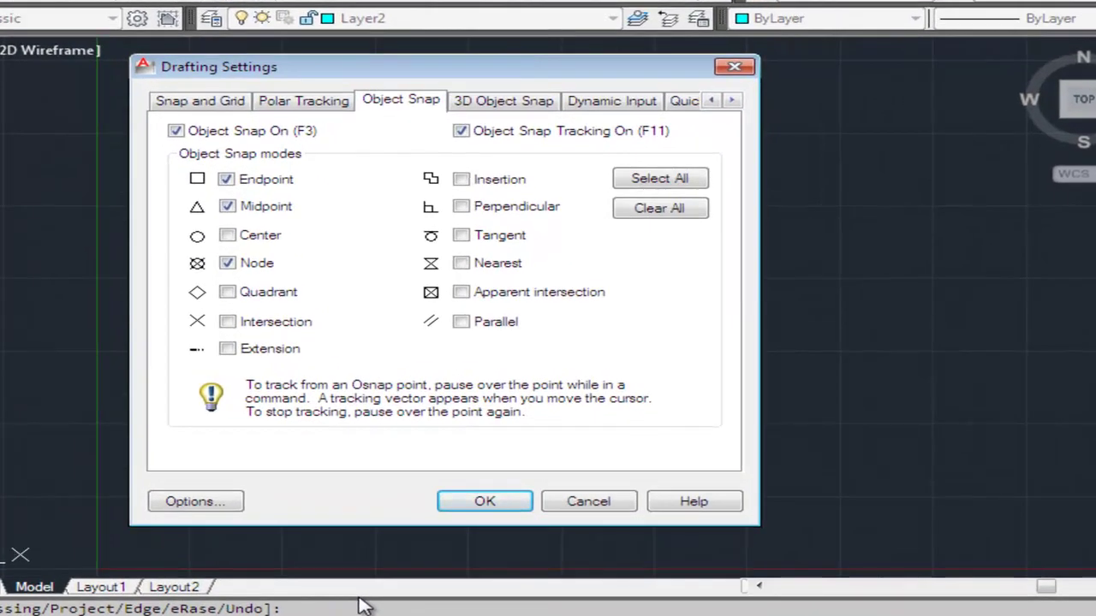
pyautogui.click(696, 214)
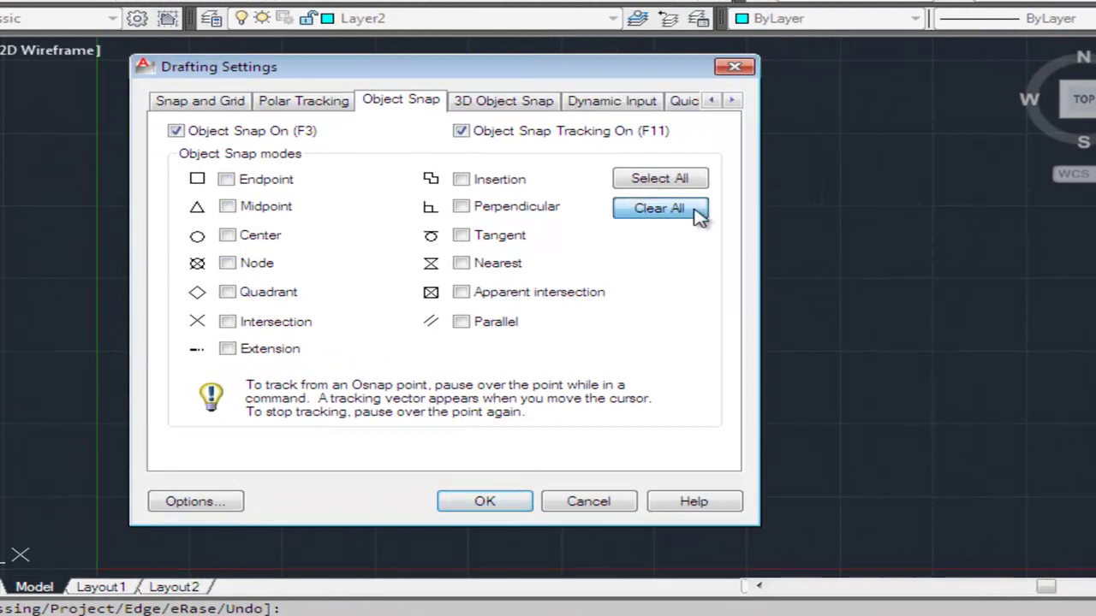
pyautogui.click(491, 503)
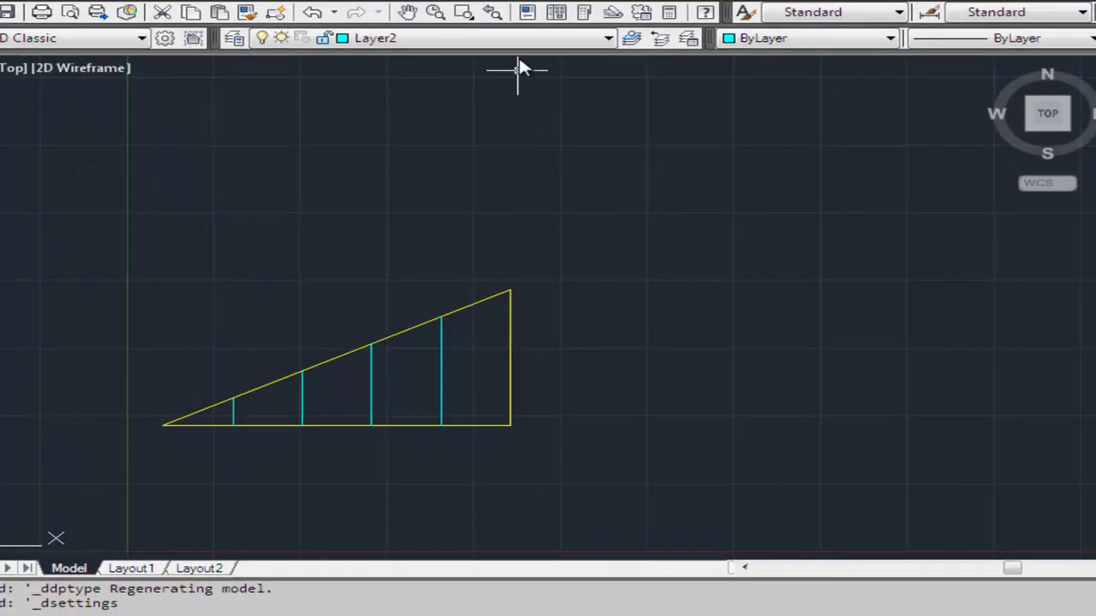
# Erase the four vertical Layer2 lines inside the triangle.
pyautogui.click(556, 26)
pyautogui.click(568, 149)
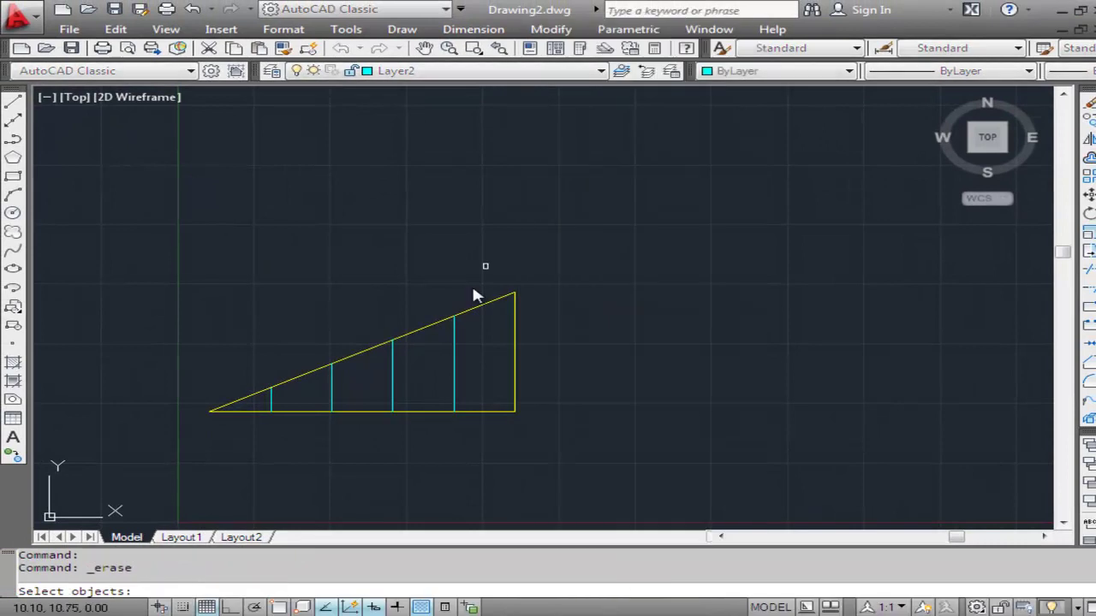
pyautogui.click(482, 346)
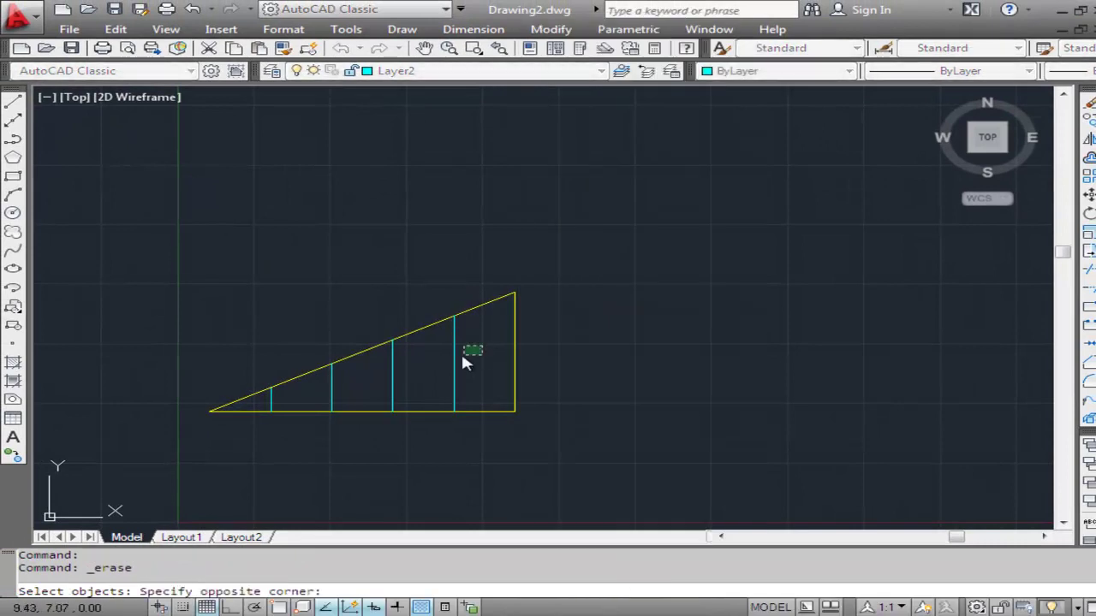
pyautogui.click(408, 382)
pyautogui.click(413, 377)
pyautogui.click(382, 390)
pyautogui.click(343, 384)
pyautogui.click(328, 393)
pyautogui.click(283, 400)
pyautogui.click(269, 406)
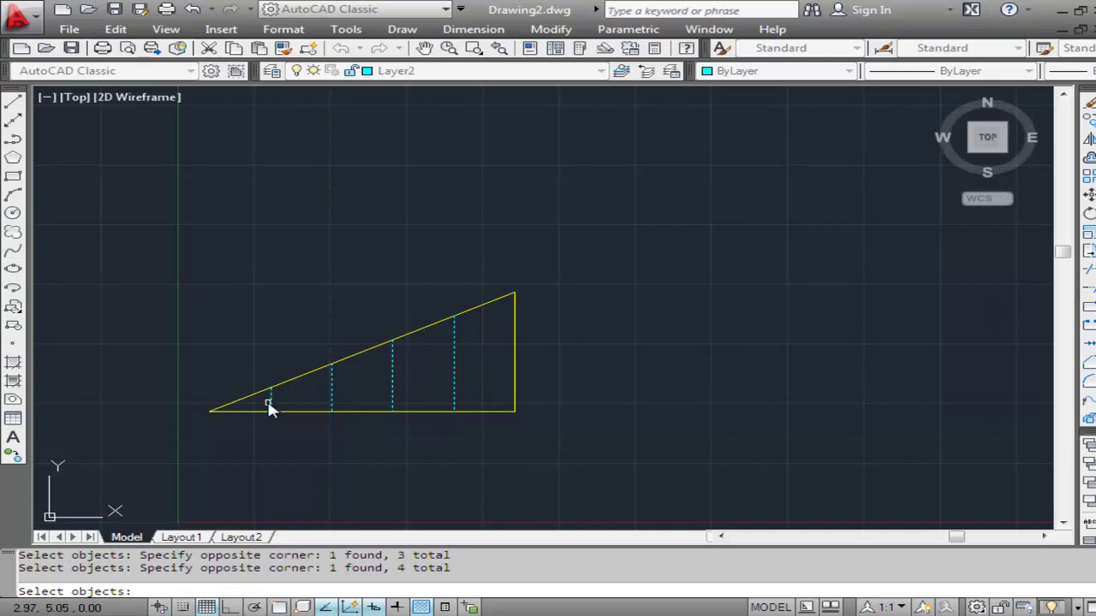
pyautogui.press('Return')
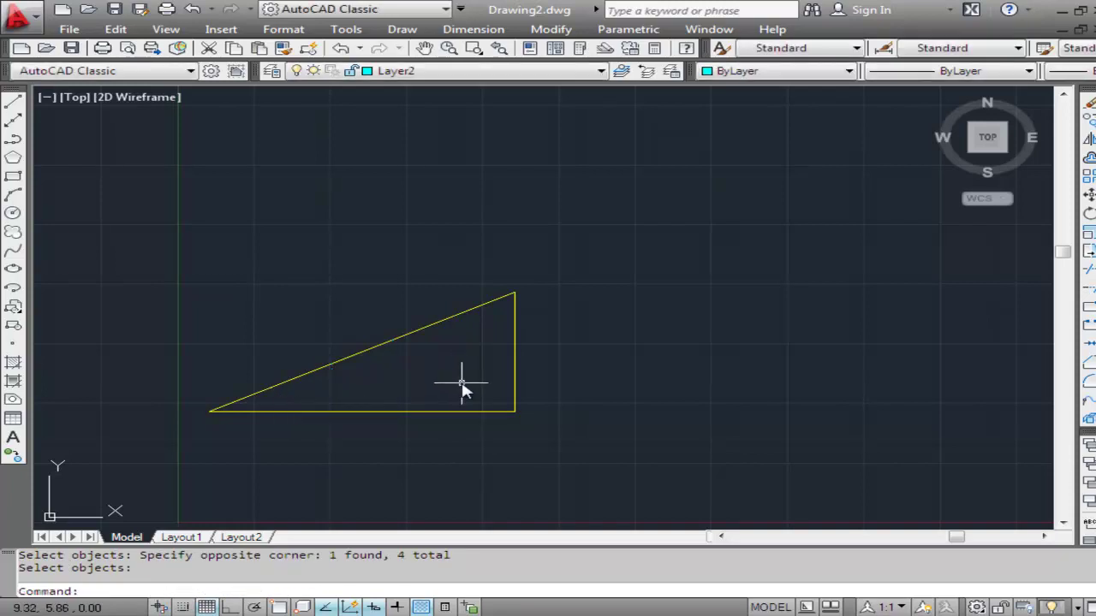
# Enable the Perpendicular object snap mode in the drafting settings.
pyautogui.click(346, 29)
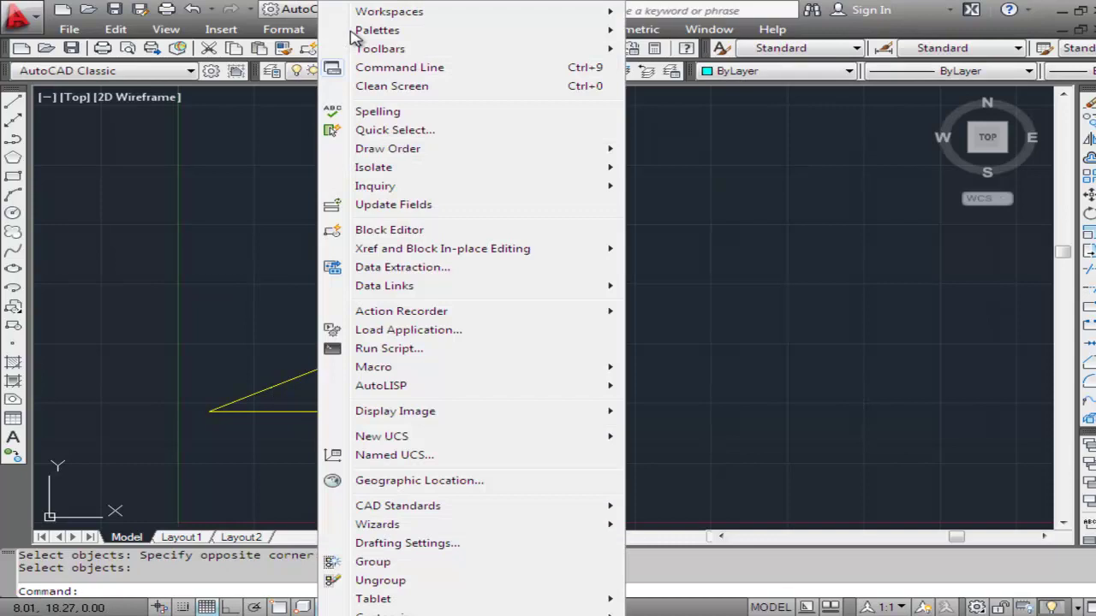
pyautogui.click(416, 543)
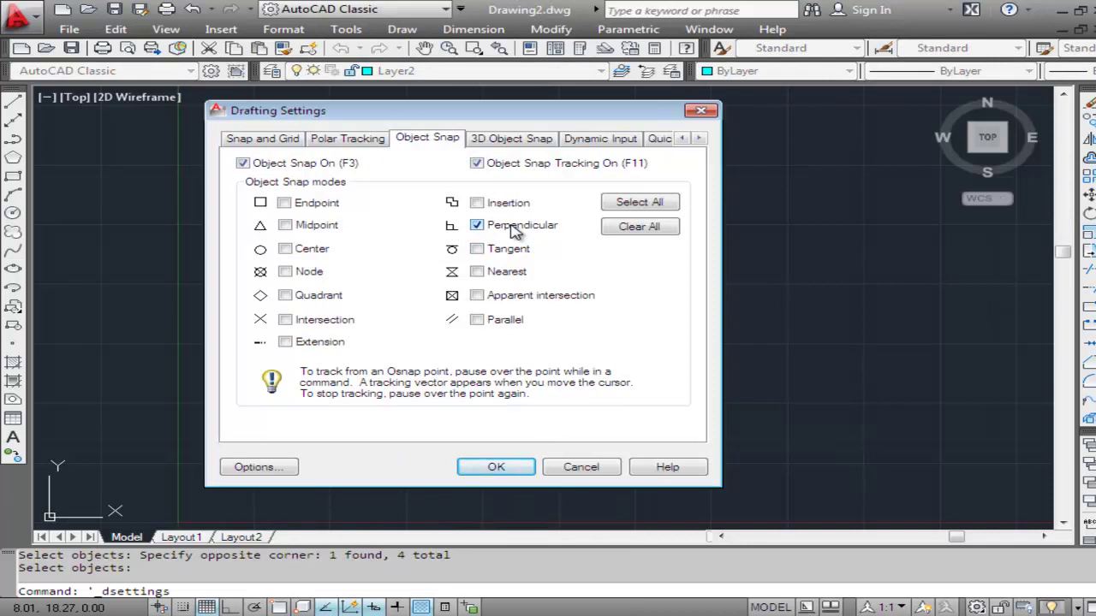
pyautogui.click(497, 467)
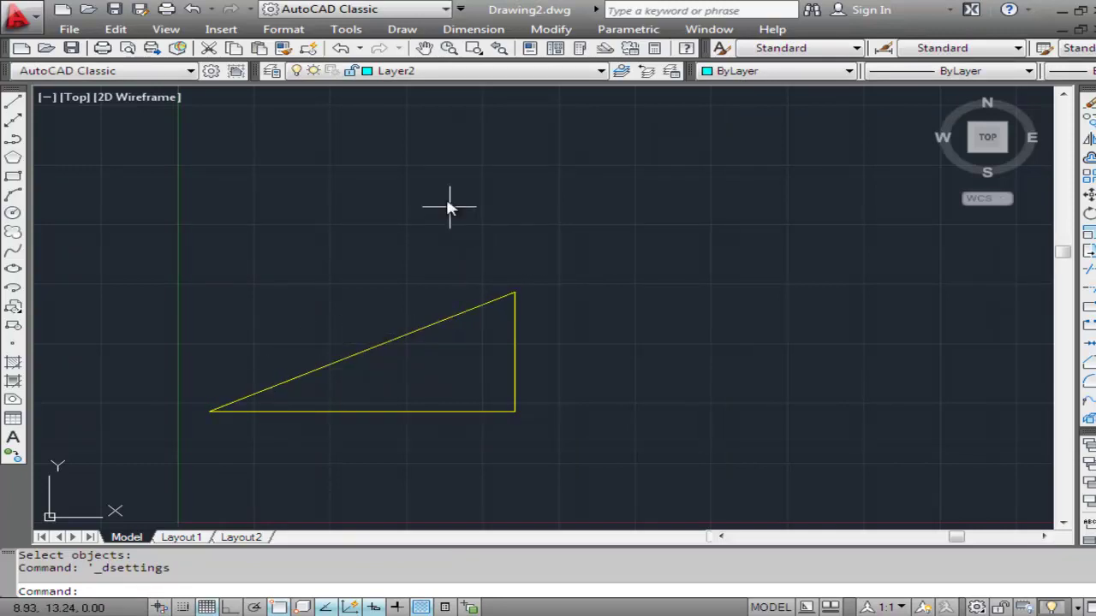
# Draw a line from a free point above the triangle to its sloping side, ending at the Perpendicular snap.
pyautogui.click(407, 36)
pyautogui.click(421, 74)
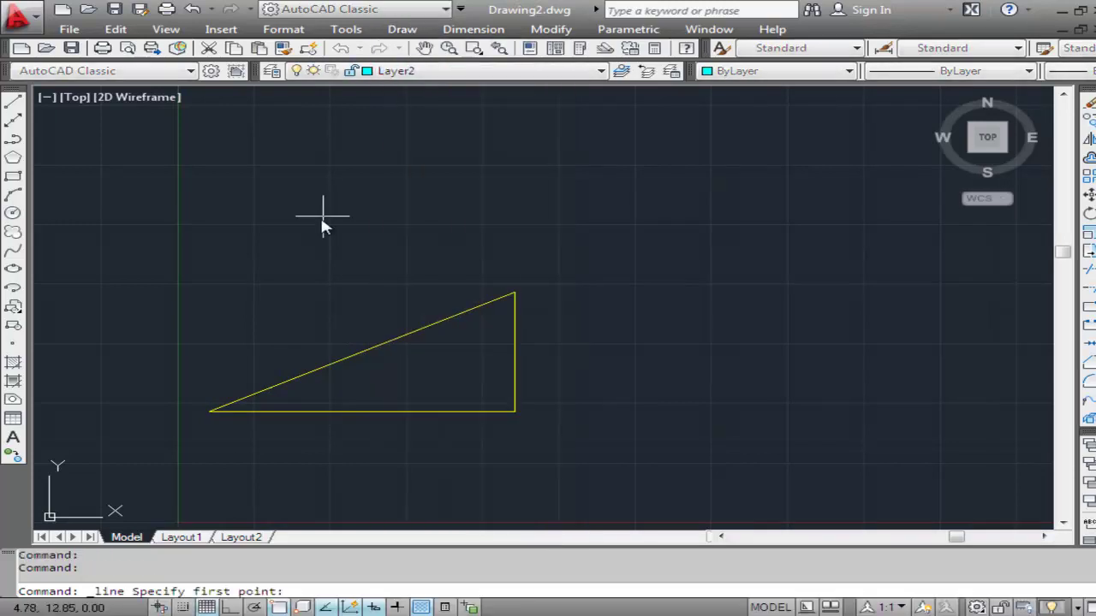
pyautogui.click(331, 260)
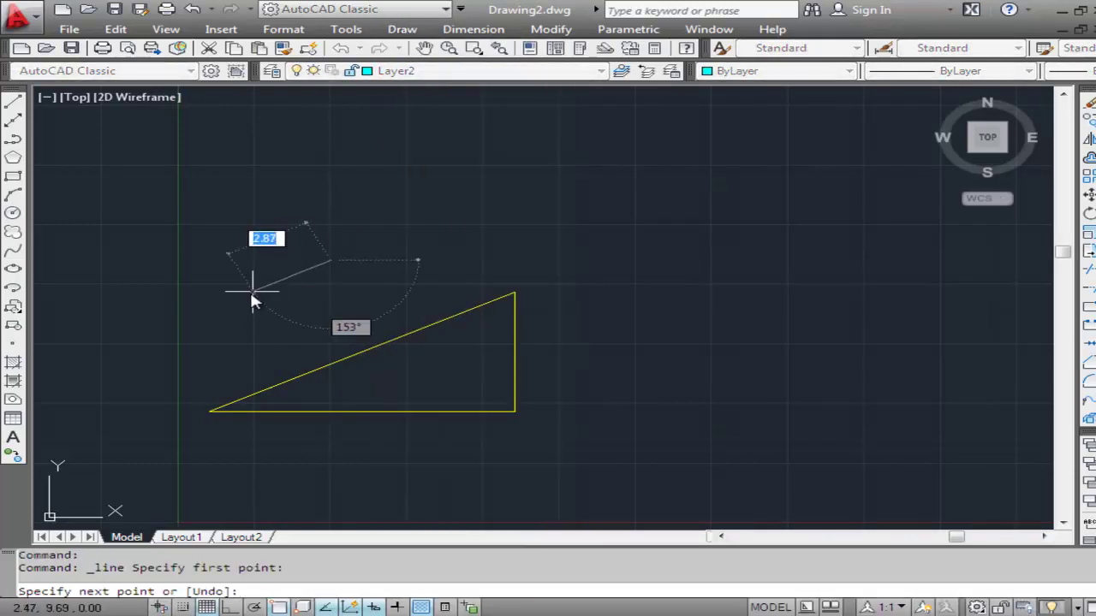
pyautogui.click(389, 340)
pyautogui.press('Return')
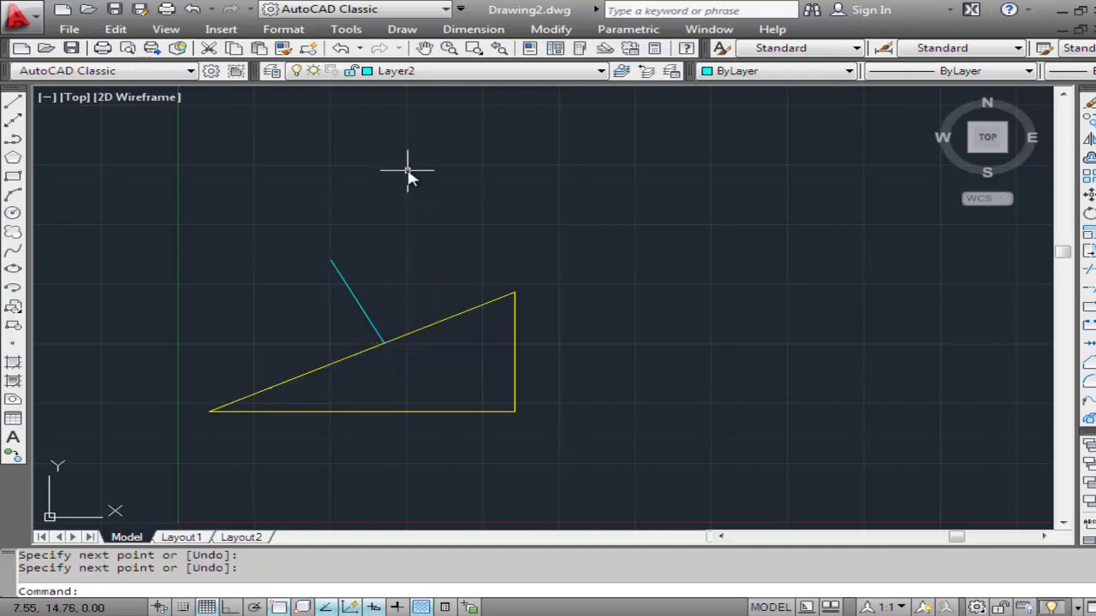
pyautogui.click(476, 29)
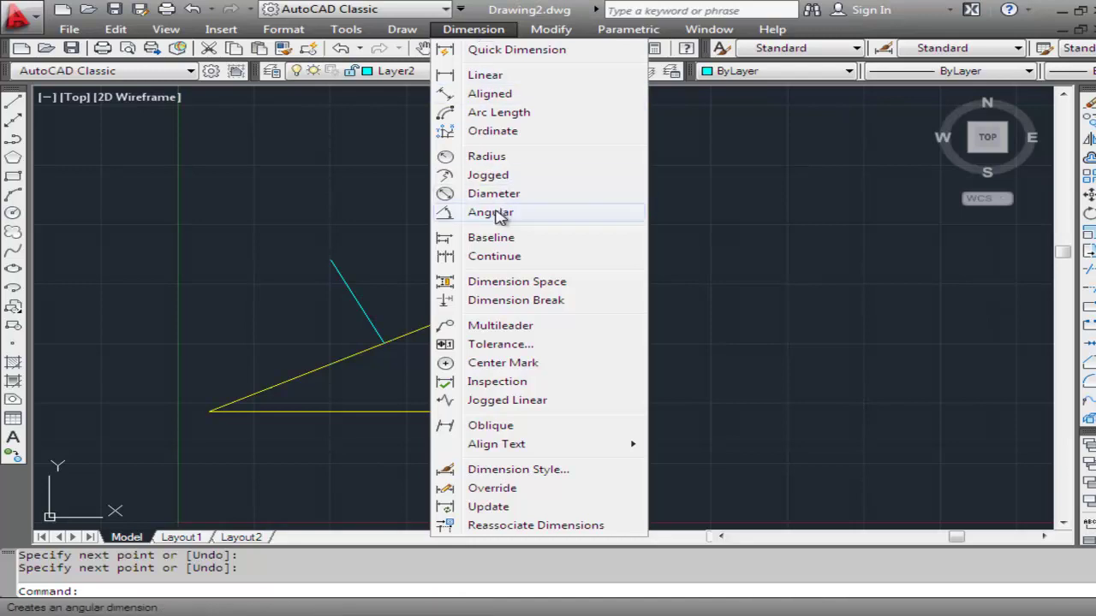
pyautogui.click(492, 212)
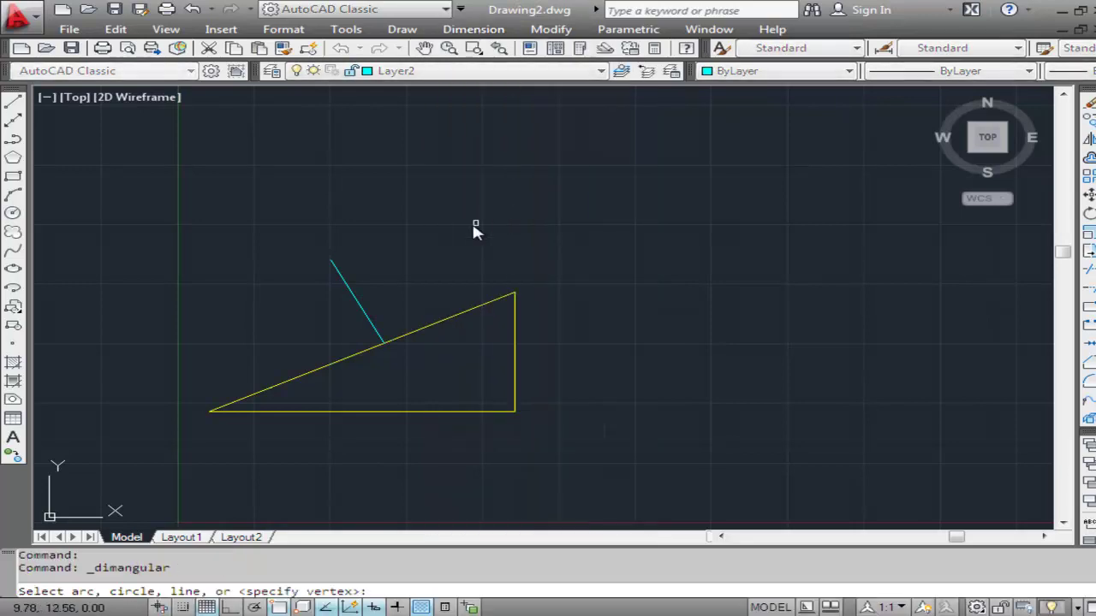
pyautogui.click(399, 341)
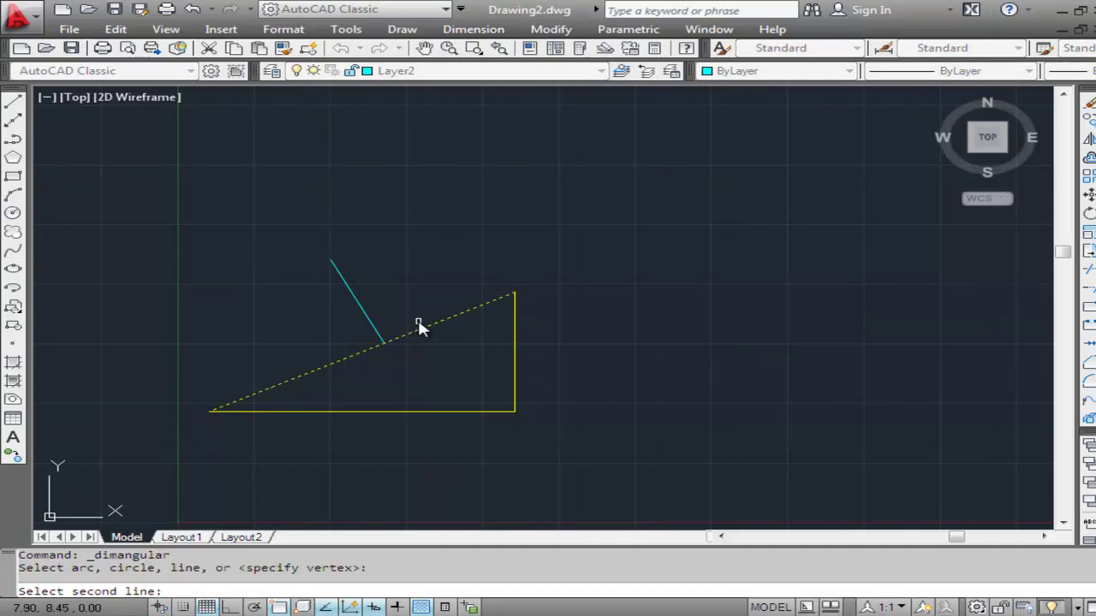
pyautogui.press('Escape')
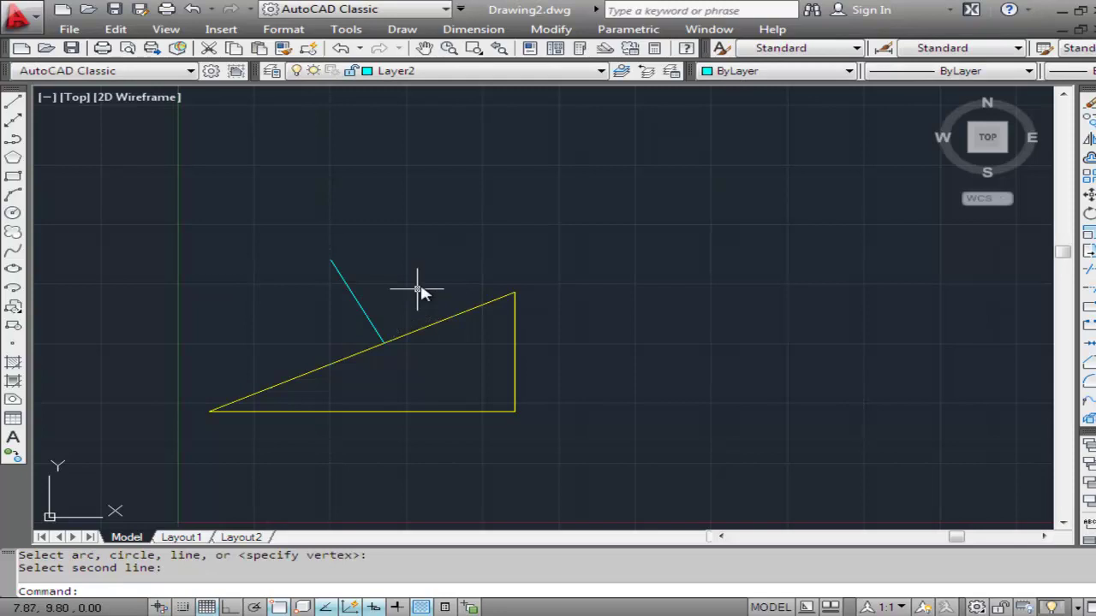
# Add an angular dimension between the triangle's sloping side and the Layer2 line, placing its arc above the sloping side, right of the line.
pyautogui.click(473, 29)
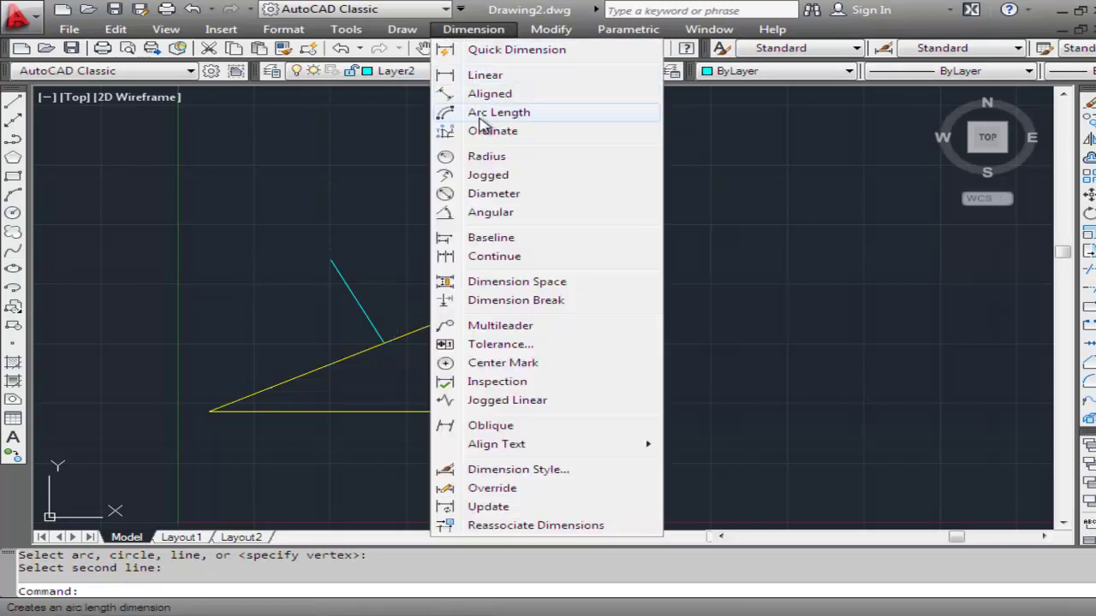
pyautogui.click(495, 213)
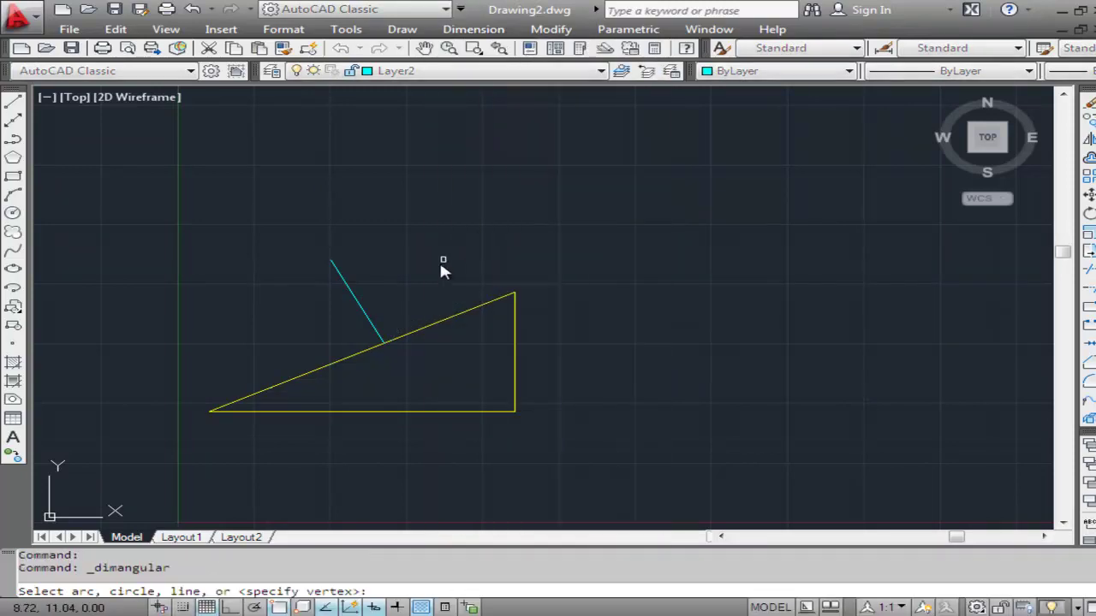
pyautogui.click(421, 332)
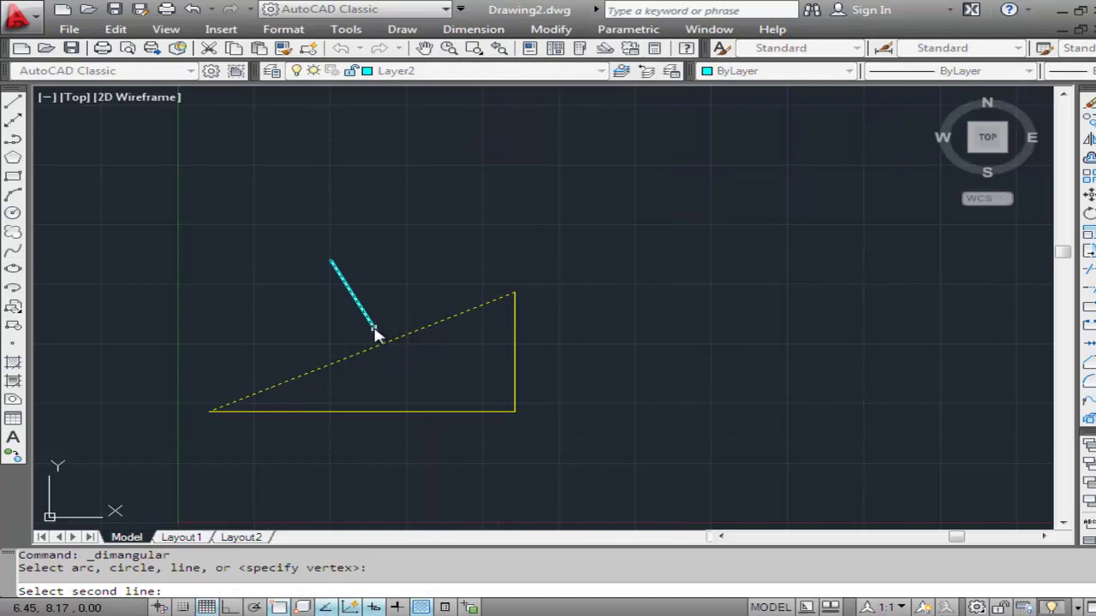
pyautogui.click(375, 332)
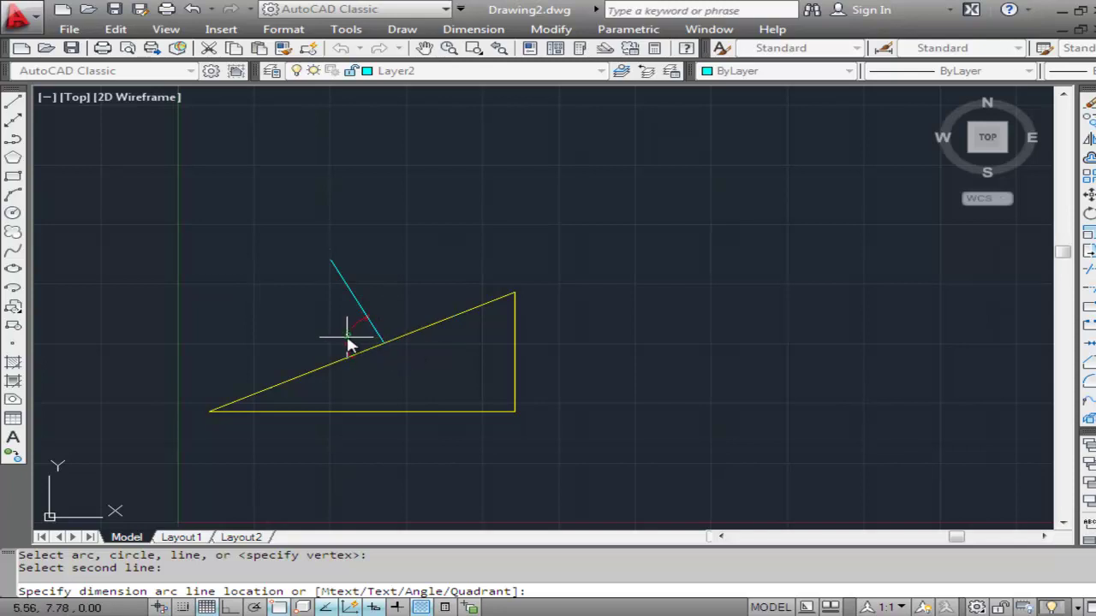
pyautogui.click(407, 309)
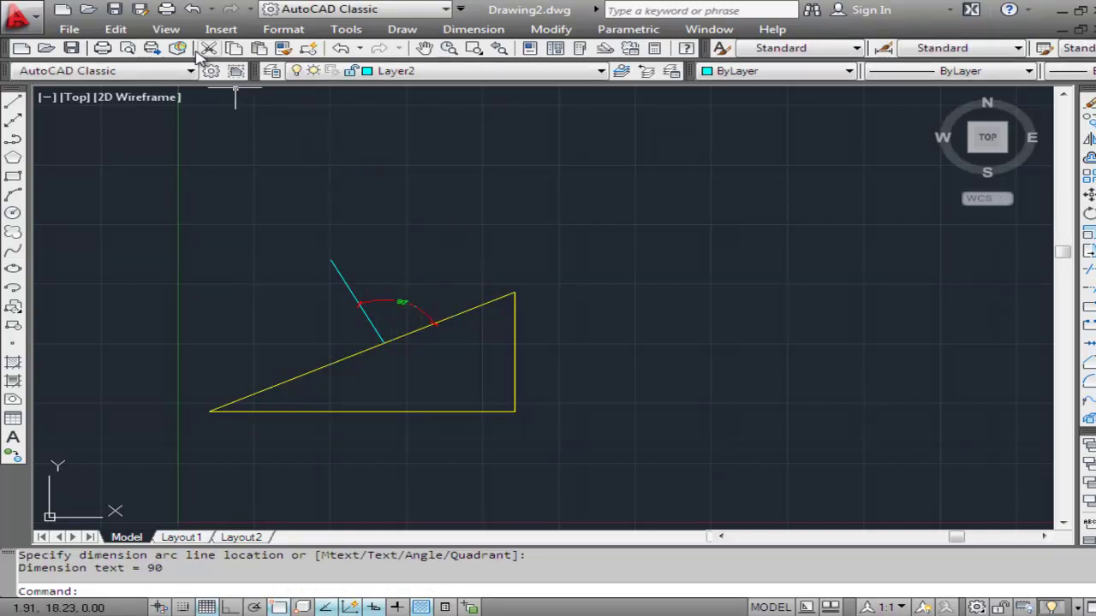
# Examine the angular dimension at the perpendicular line's foot up close with a window zoom, and return to the previous view.
pyautogui.click(166, 29)
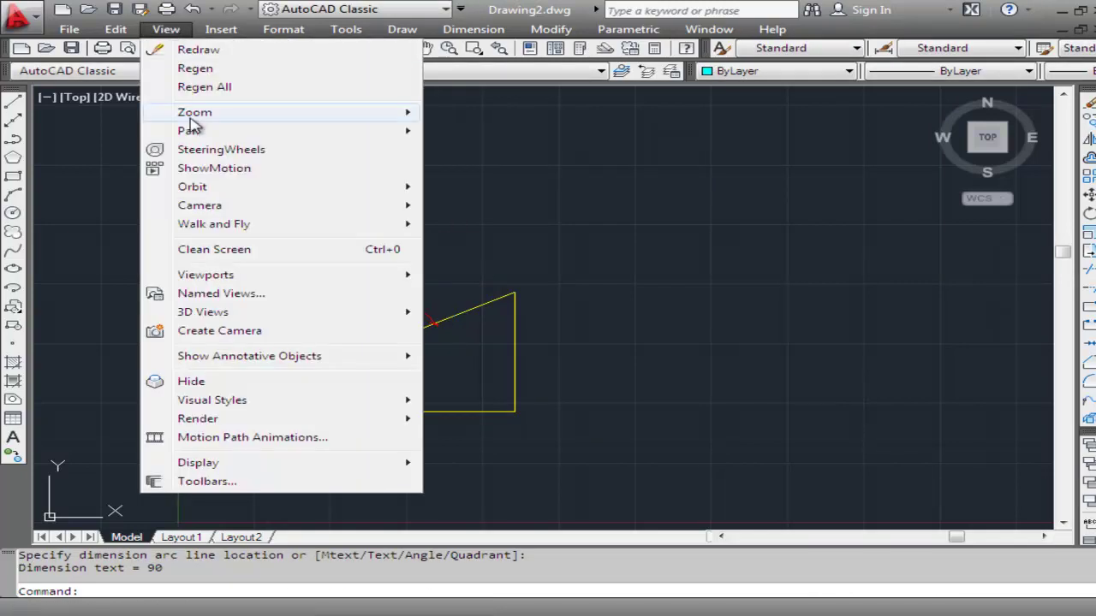
pyautogui.moveTo(392, 119)
pyautogui.click(467, 159)
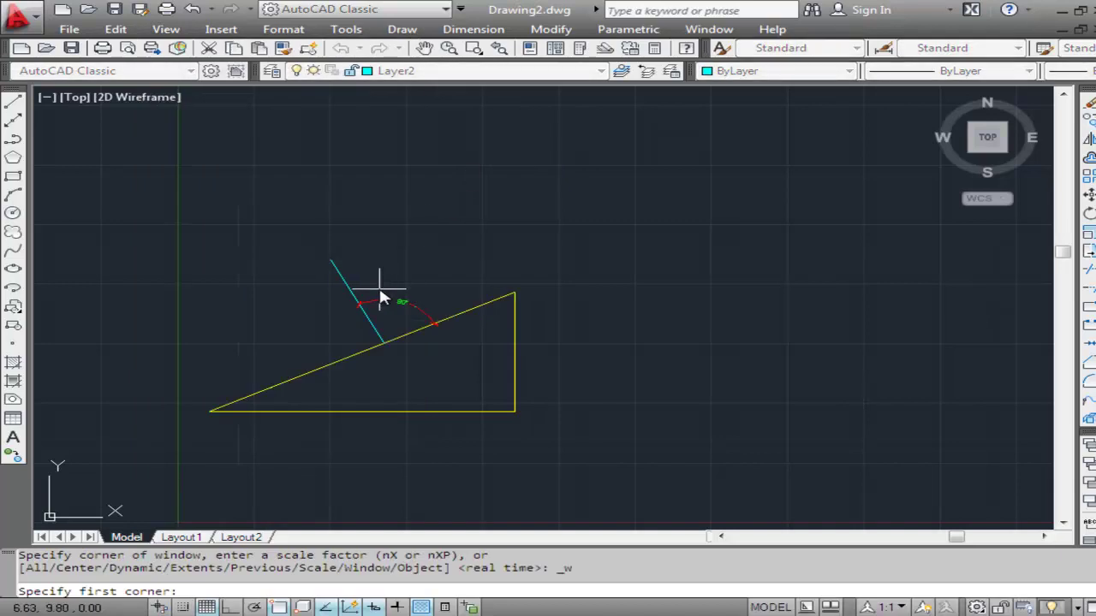
pyautogui.click(346, 293)
pyautogui.click(456, 351)
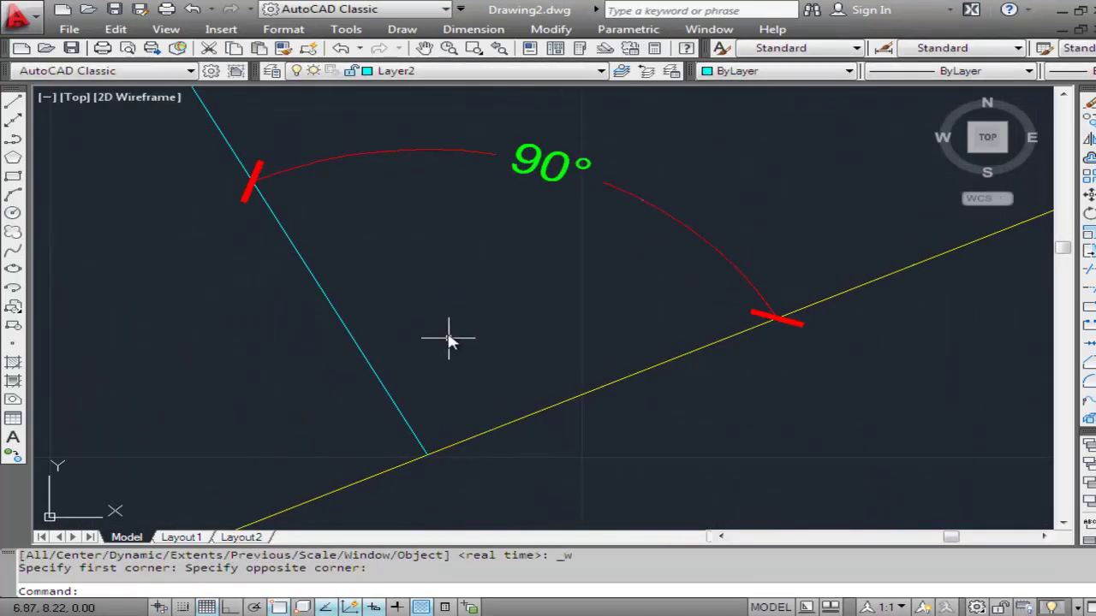
pyautogui.click(166, 29)
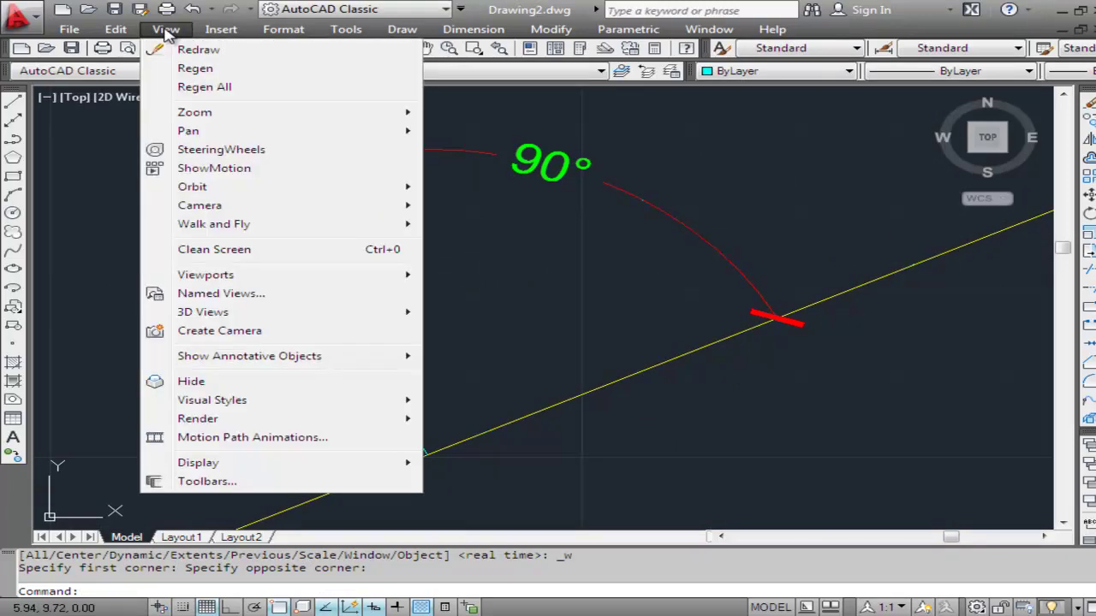
pyautogui.moveTo(375, 120)
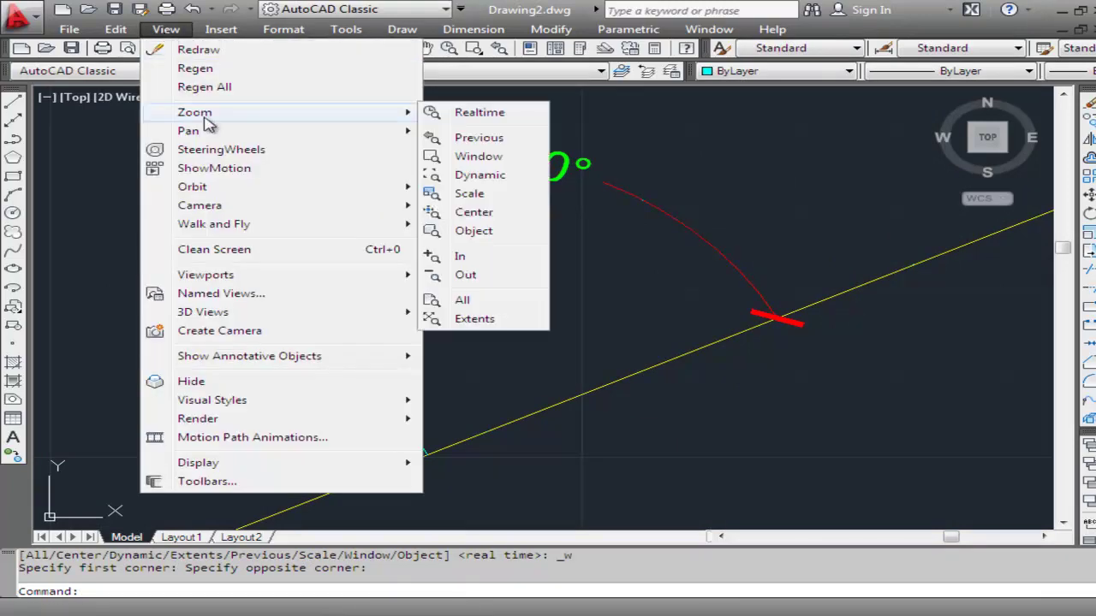
pyautogui.click(479, 138)
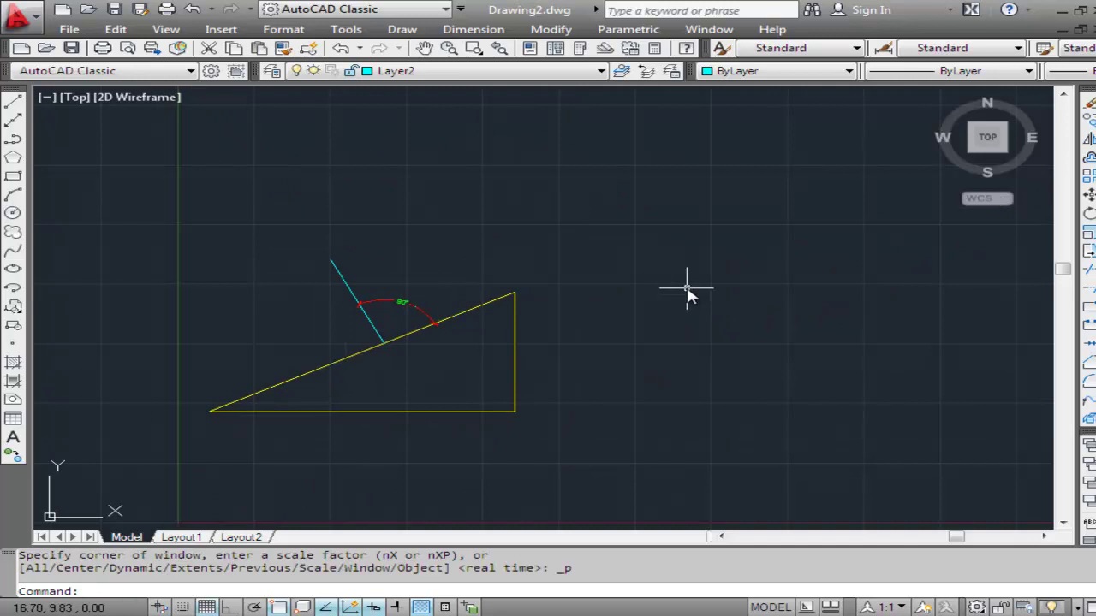